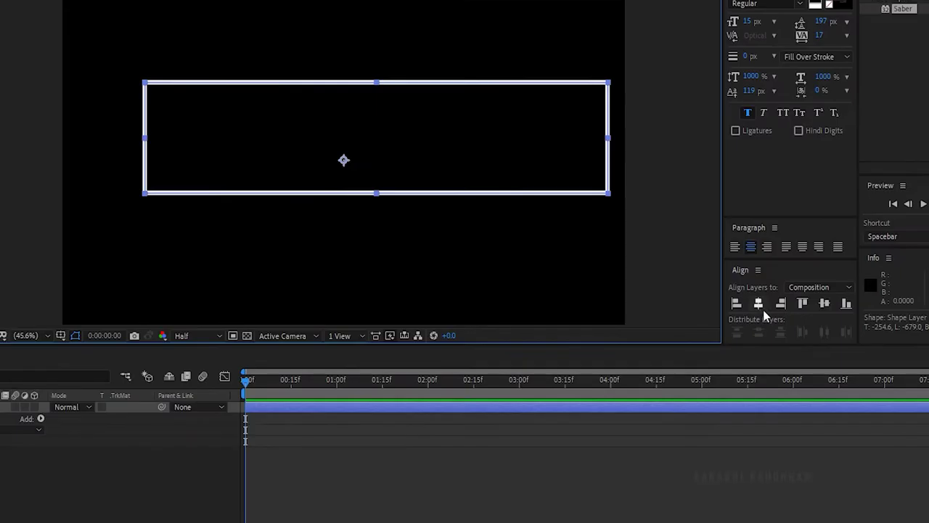
Centre the white-outlined rectangle horizontally and vertically in the composition.
left_click(759, 304)
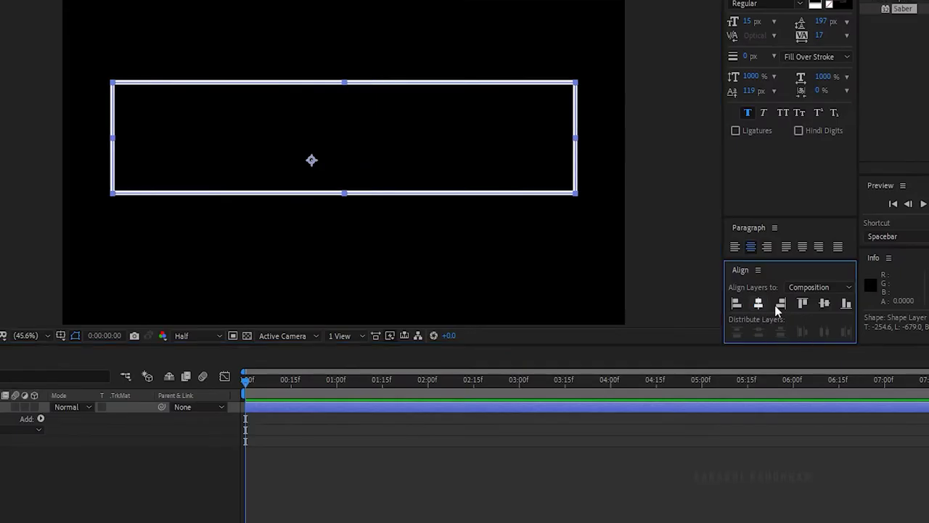
left_click(824, 304)
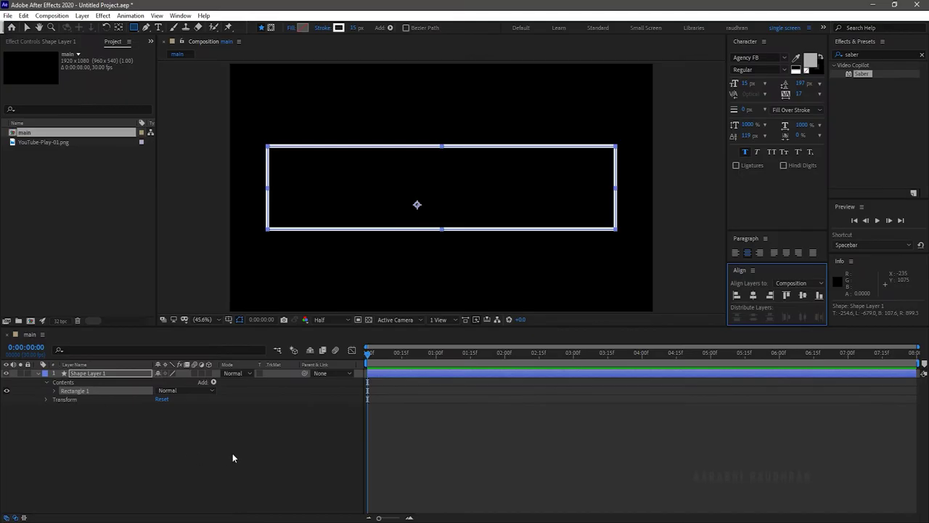
left_click(202, 438)
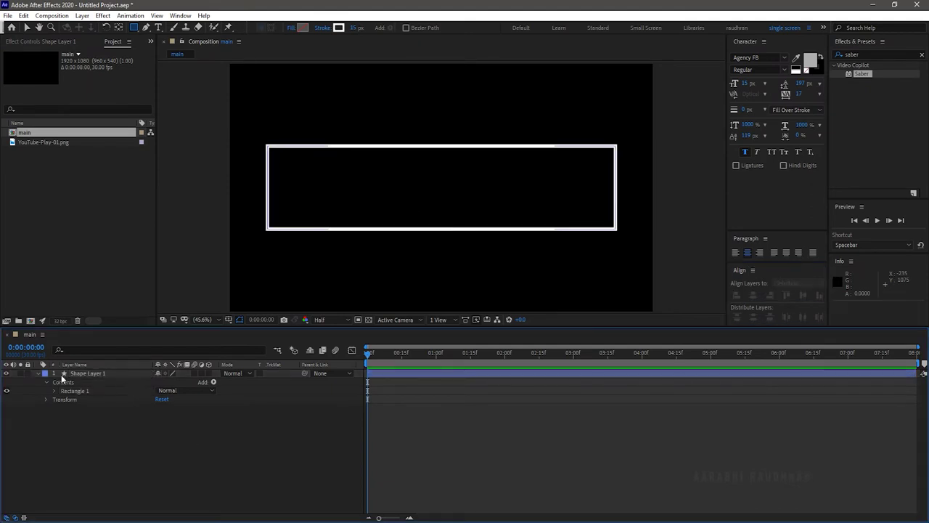
Rename the rectangle's shape layer to "box".
left_click(39, 374)
left_click(73, 374)
key("Return")
type("bo")
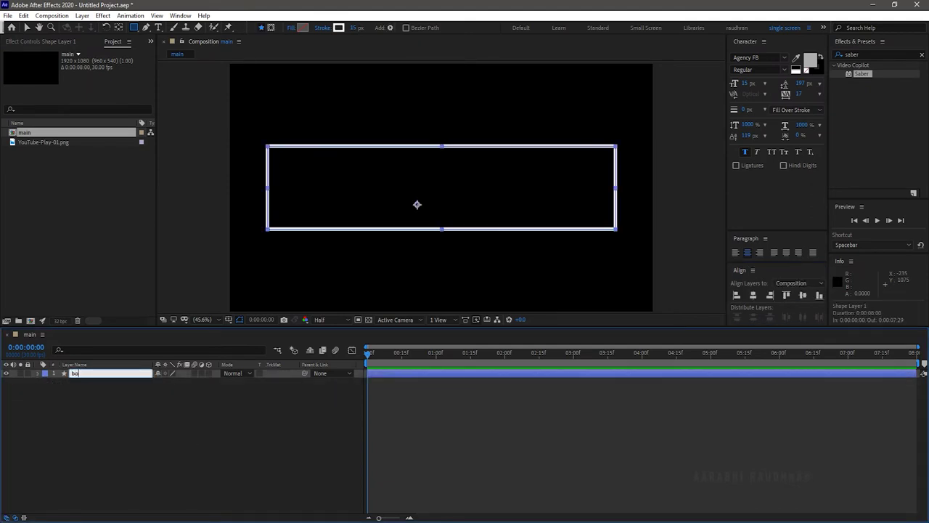
type("x")
key("Return")
left_click(150, 431)
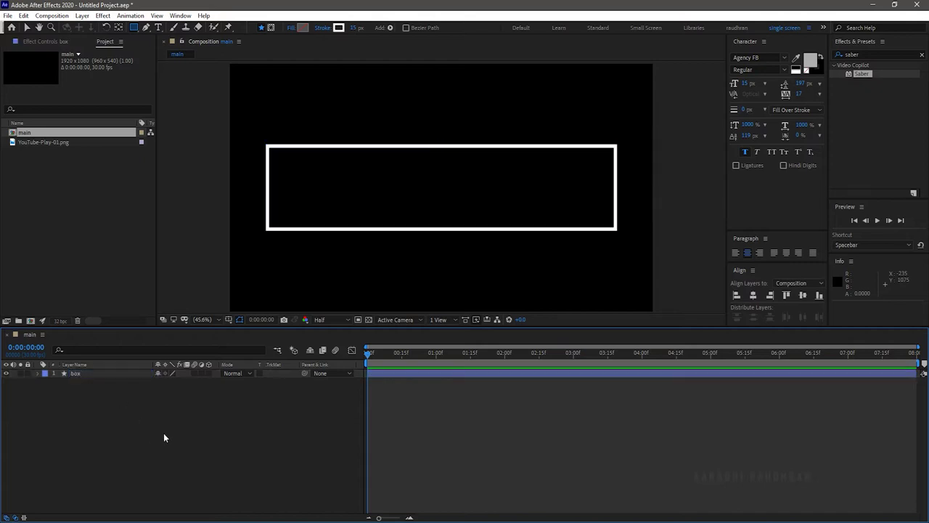
Add YouTube-Play-01.png to the composition inside the box near its left end and scale it to 59%.
left_click(46, 143)
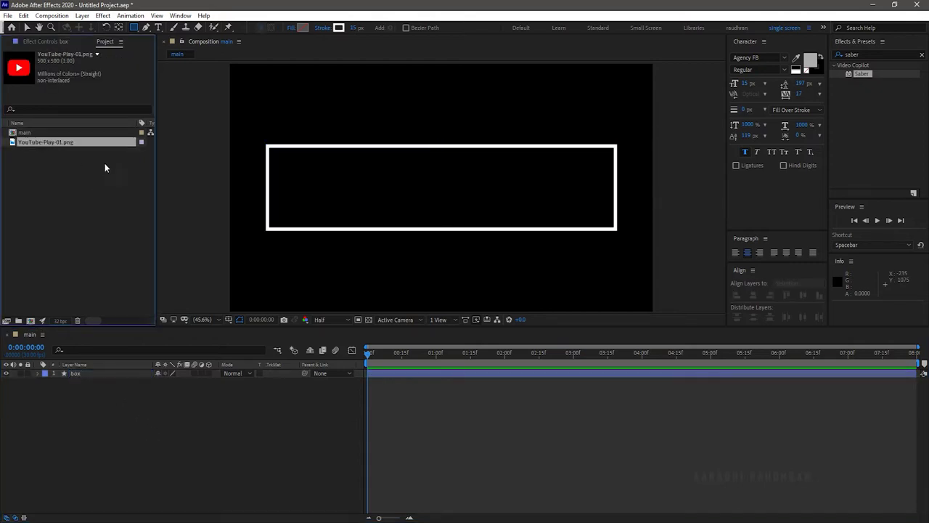
left_click_drag(52, 141, 317, 185)
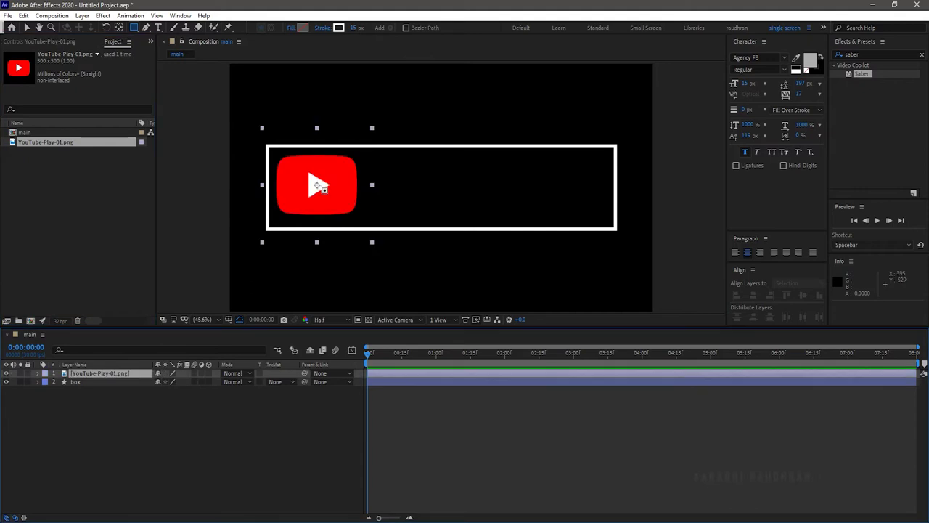
key("s")
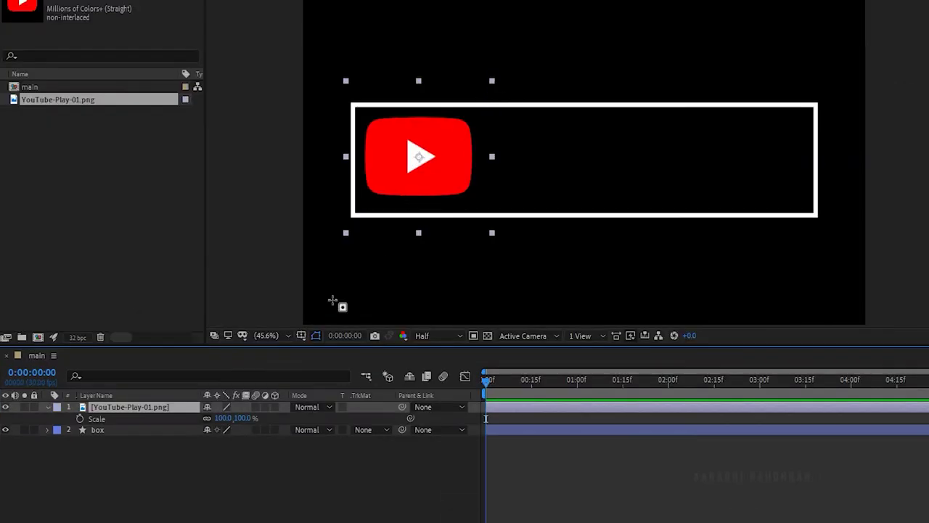
left_click_drag(173, 384, 167, 383)
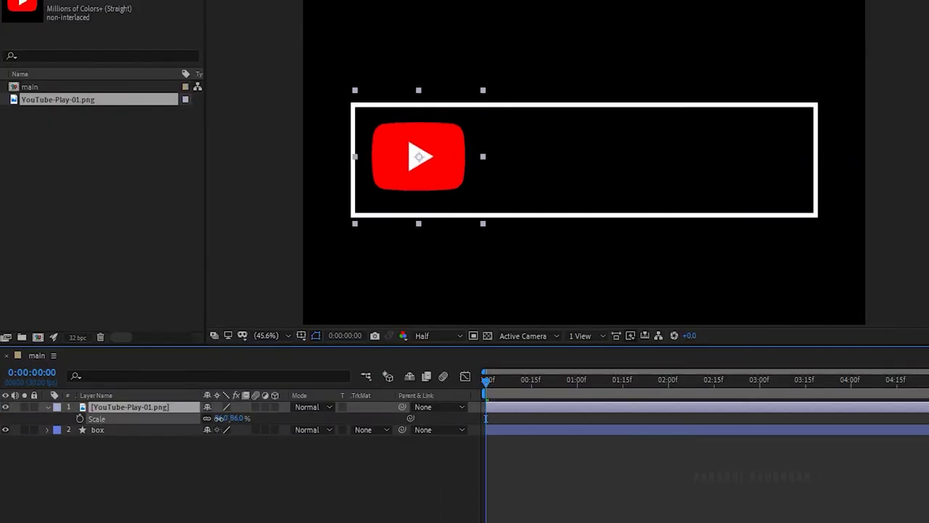
left_click_drag(218, 418, 199, 418)
key("ctrl+shift+a")
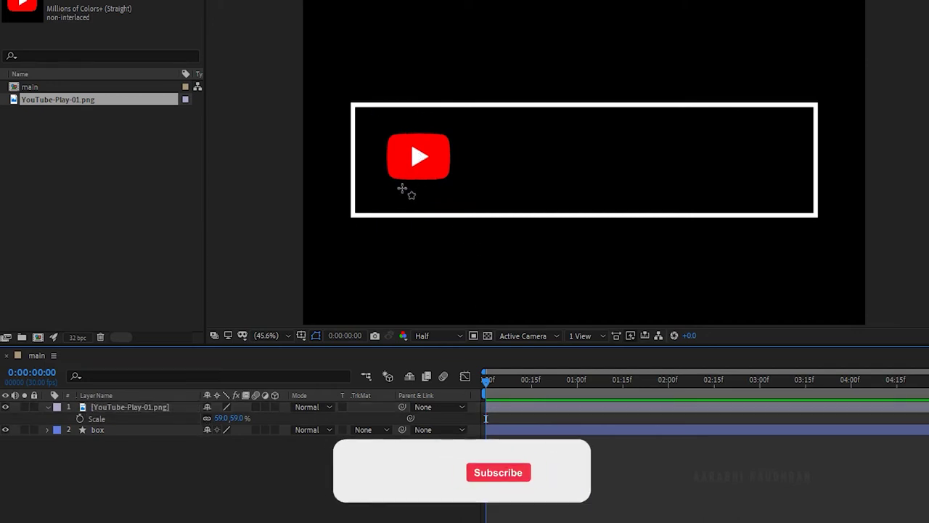
Show the title/action safe guides and align the YouTube logo vertically with the composition's centre.
left_click(300, 335)
left_click(327, 353)
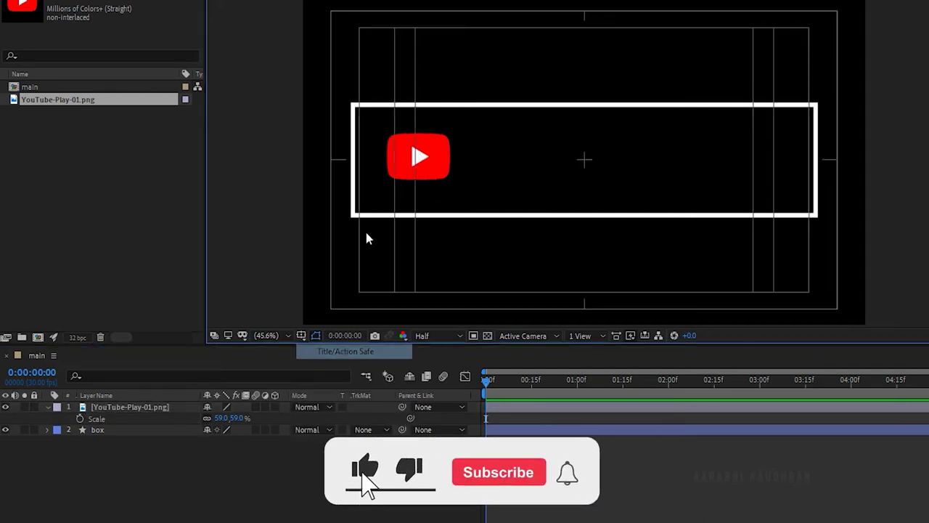
left_click(427, 156)
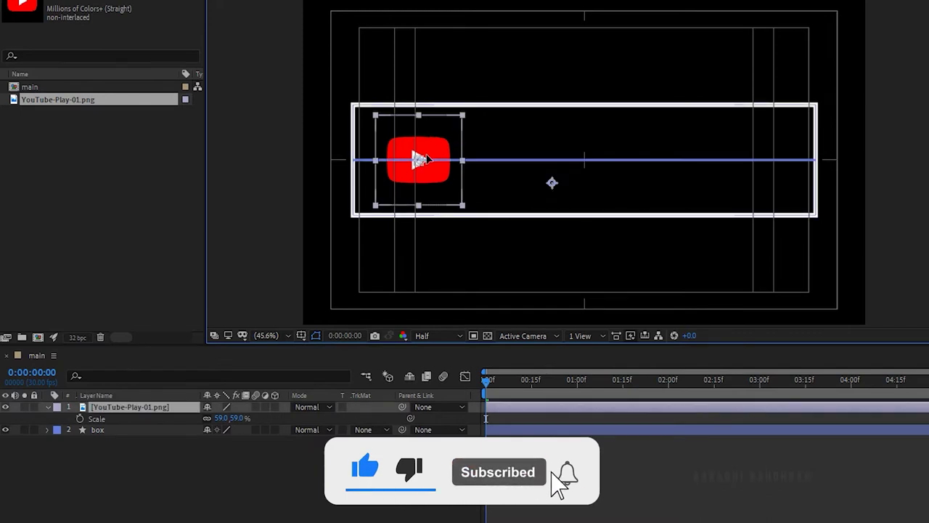
left_click(372, 479)
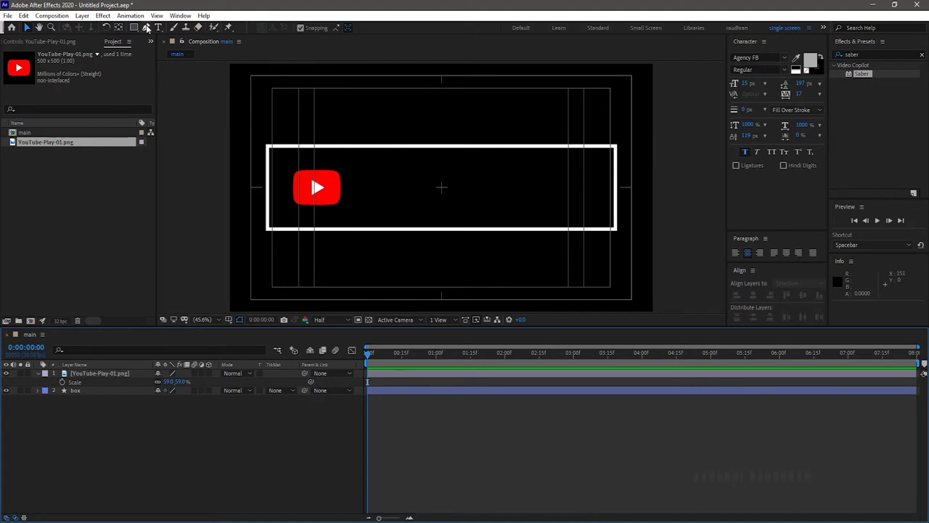
Draw a straight vertical divider line just right of the YouTube logo with the Pen tool, slightly shorter than the box.
left_click(146, 28)
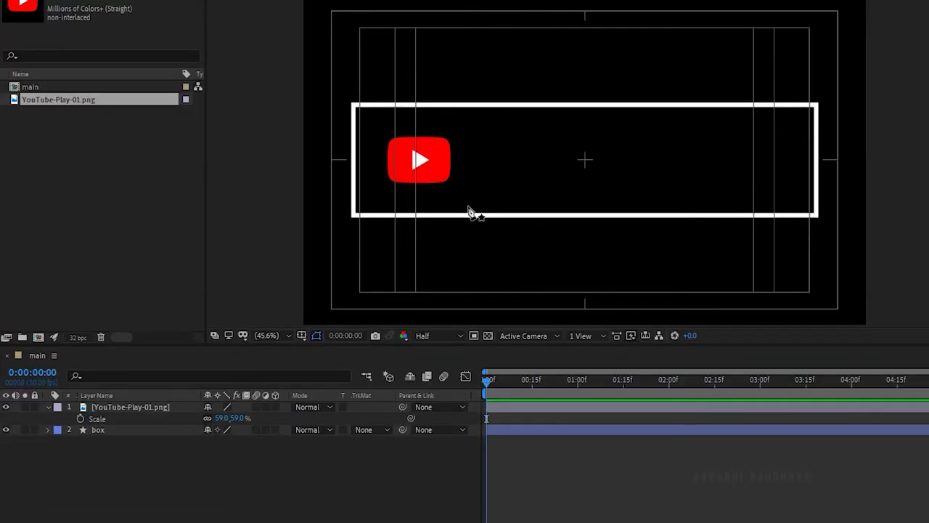
left_click(468, 206)
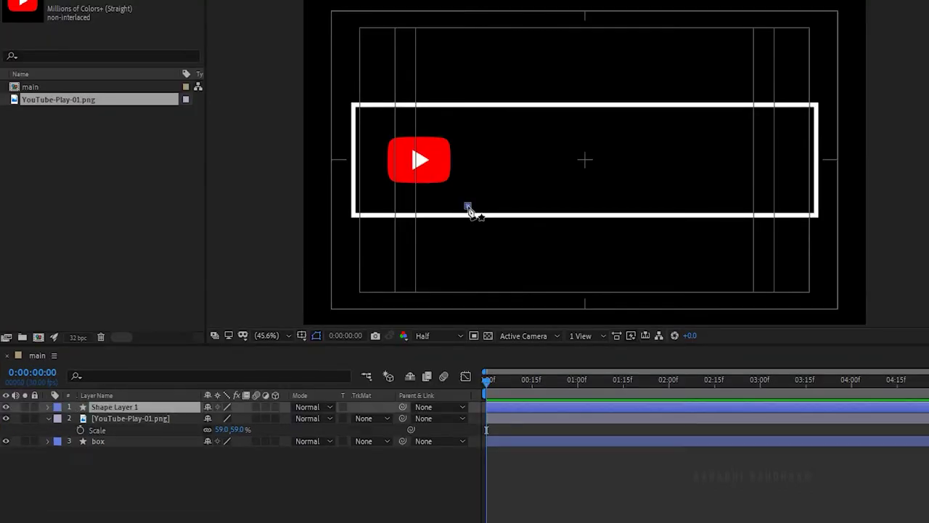
left_click(469, 117)
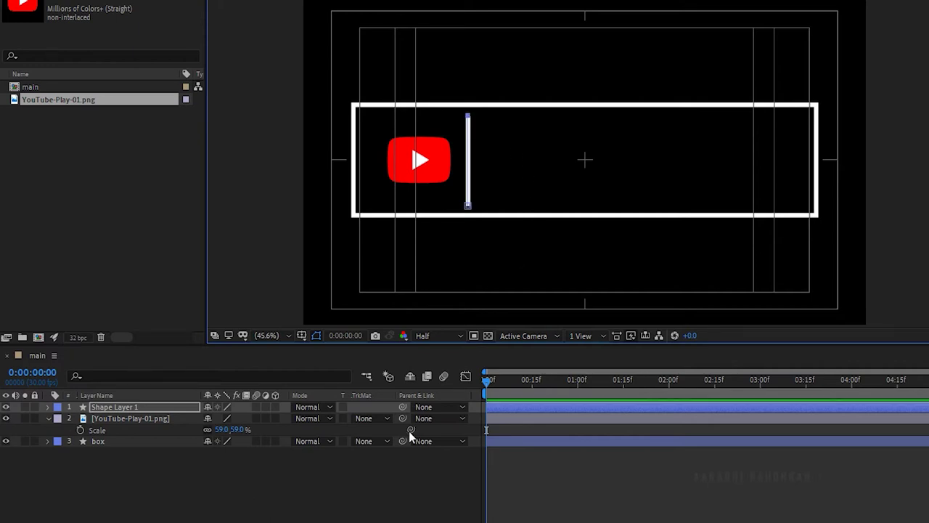
left_click(407, 509)
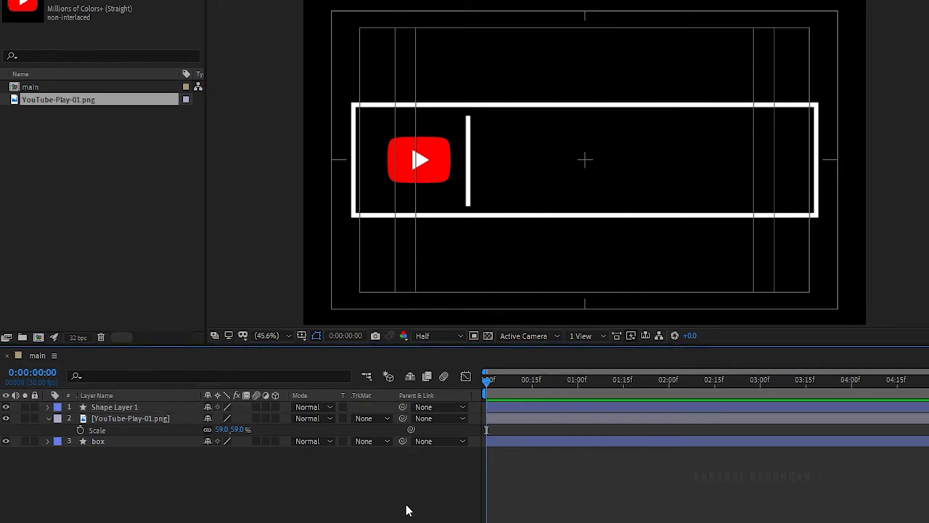
Rename the divider's shape layer to "line".
left_click(135, 407)
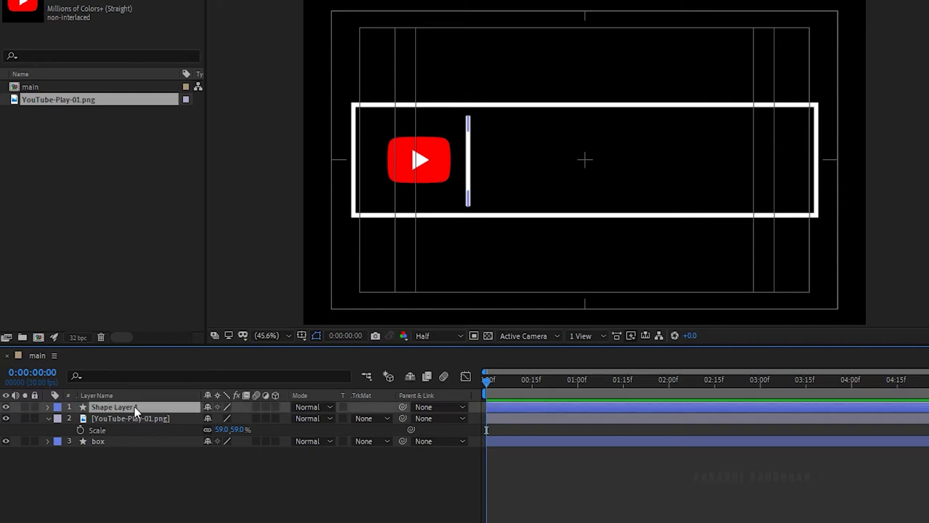
key("Return")
type("line")
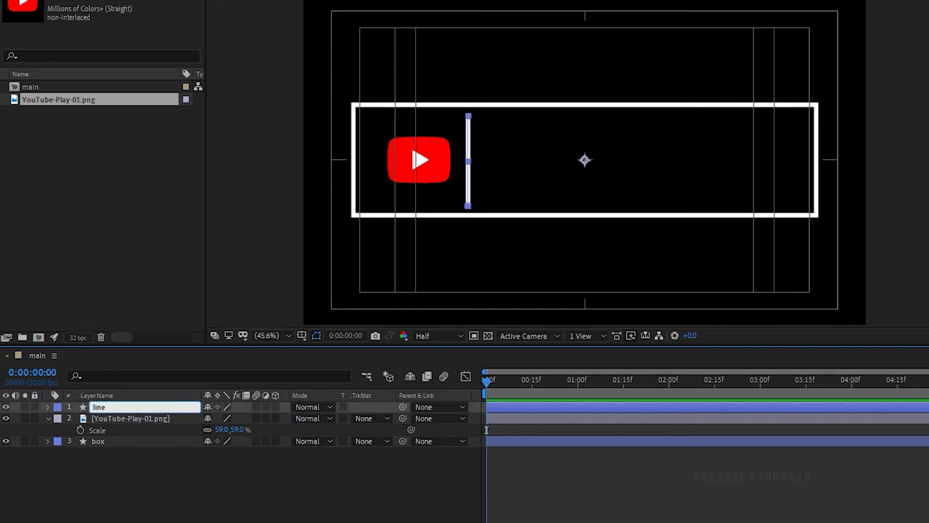
key("Return")
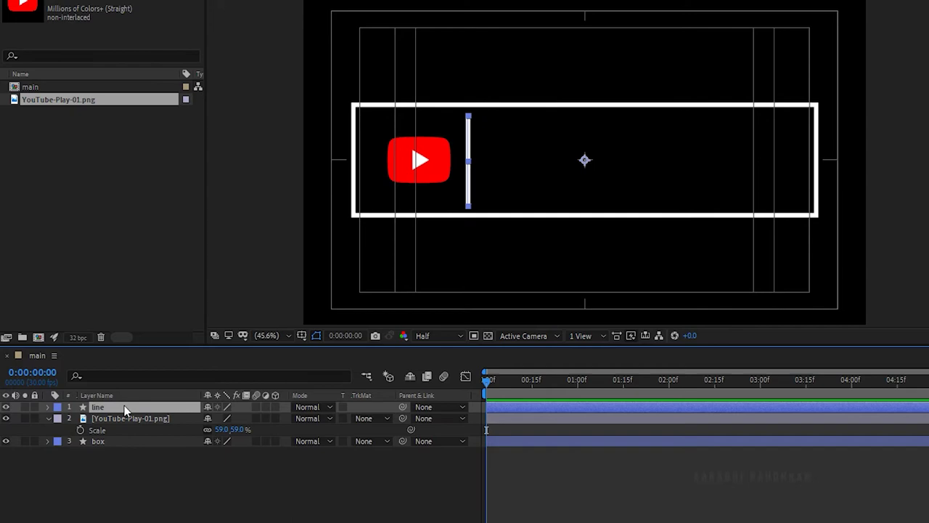
left_click(181, 520)
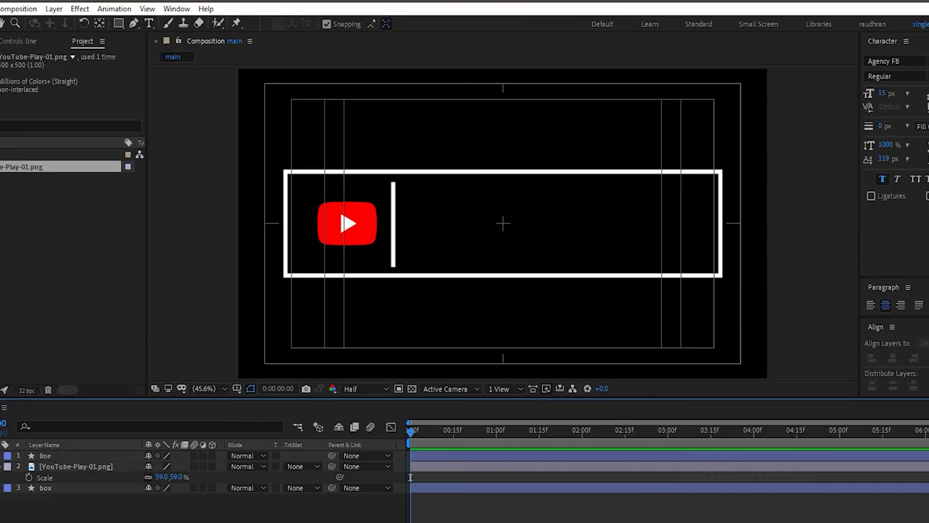
Auto-trace the box layer's alpha channel on the current frame and place the traced layer directly above the box layer.
left_click(45, 487)
left_click(54, 9)
left_click(133, 409)
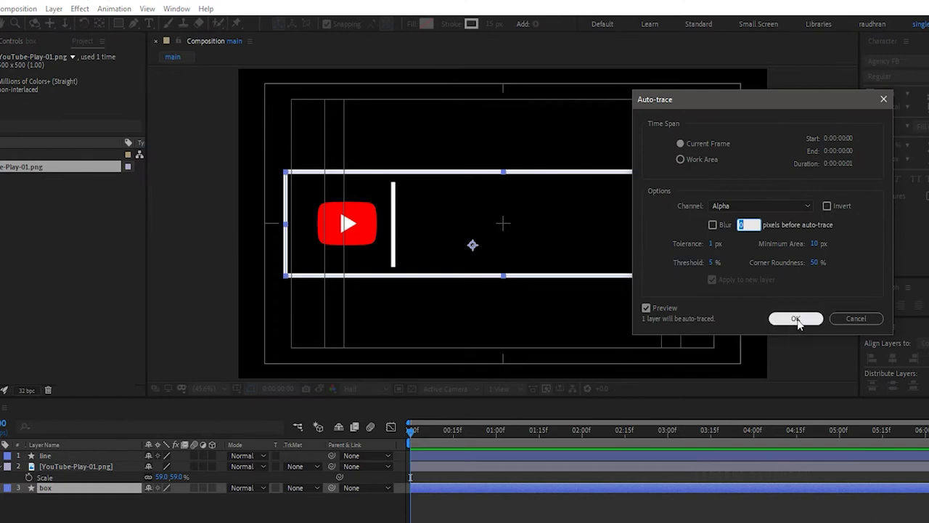
left_click(797, 320)
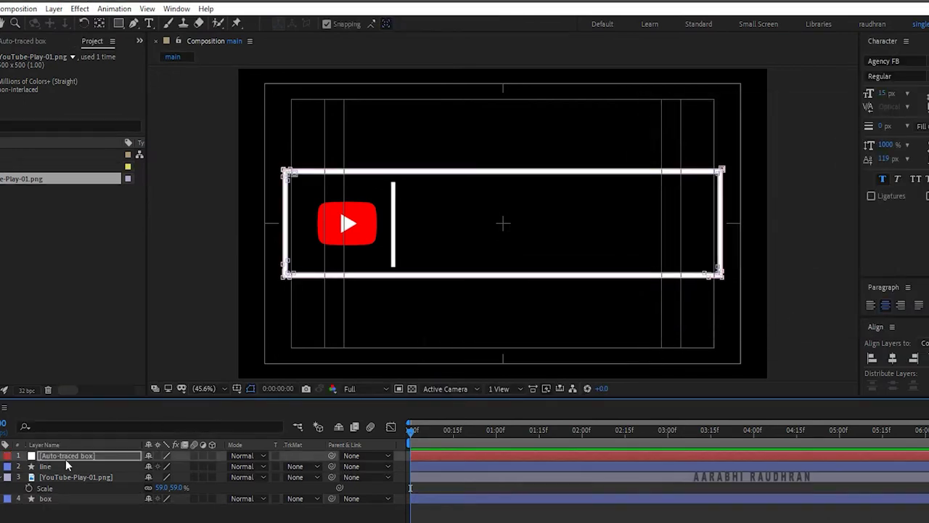
left_click_drag(66, 456, 70, 493)
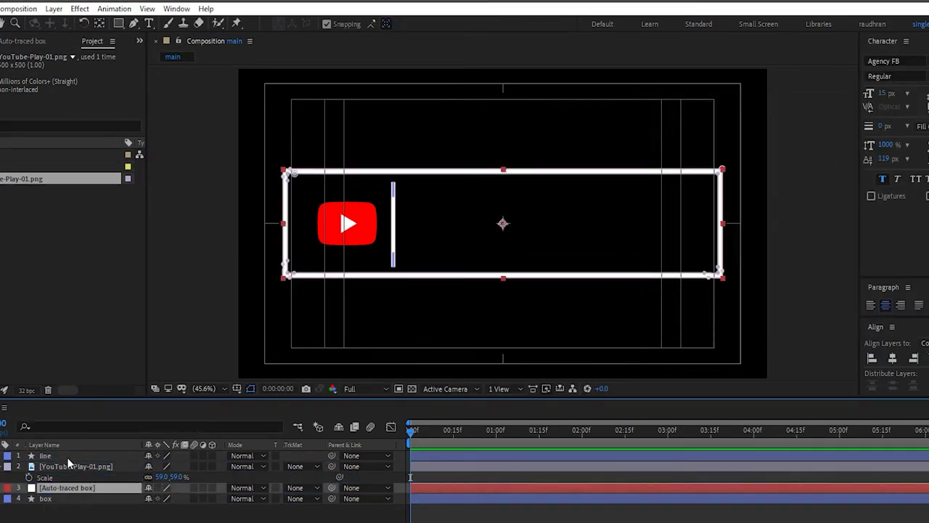
Auto-trace the line layer and move the YouTube-Play-01.png layer to the top of the layer stack.
left_click(67, 457)
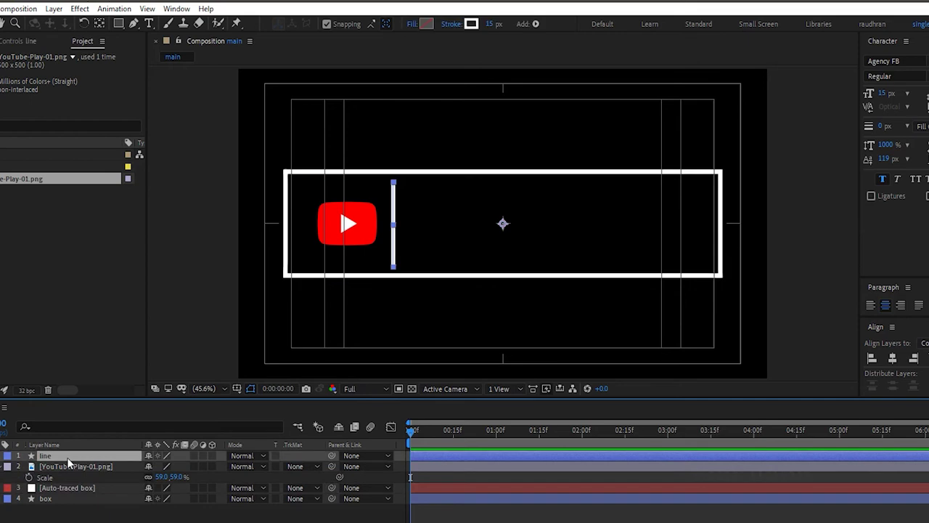
left_click(54, 9)
left_click(113, 409)
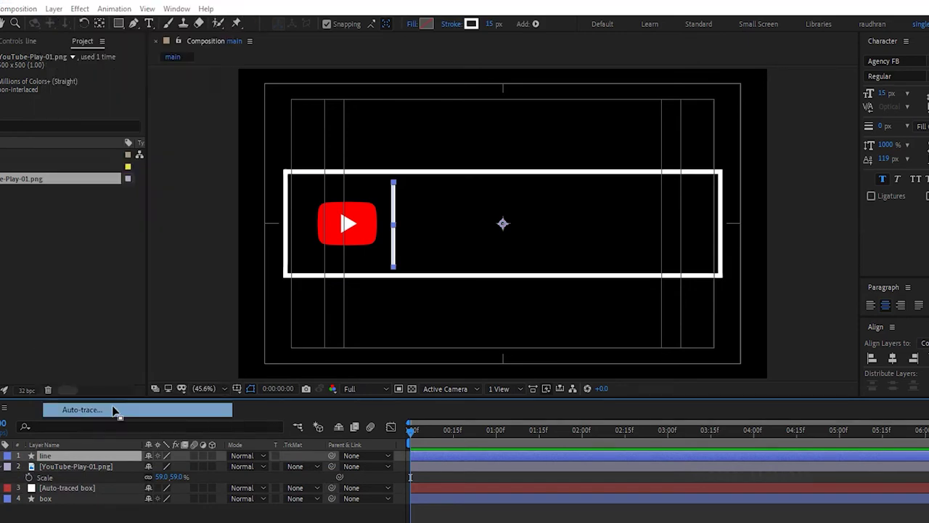
left_click(793, 317)
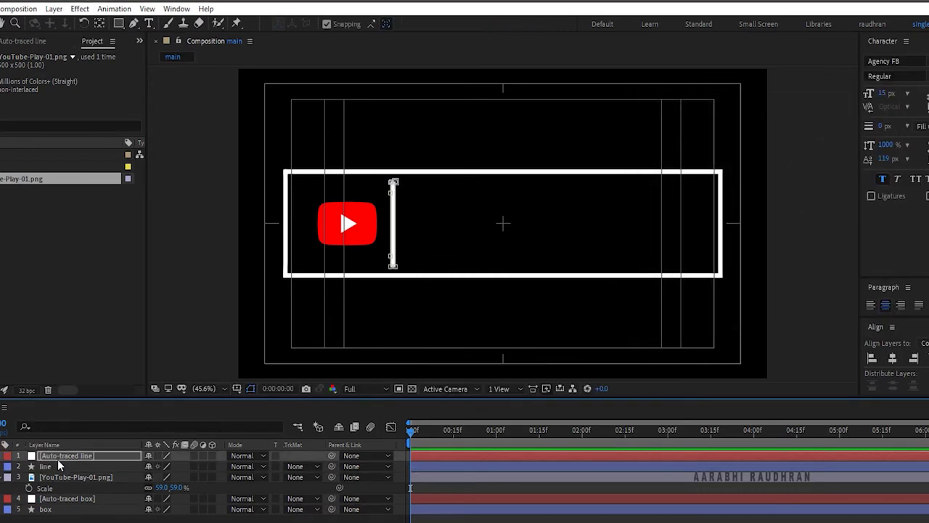
left_click_drag(55, 474, 60, 456)
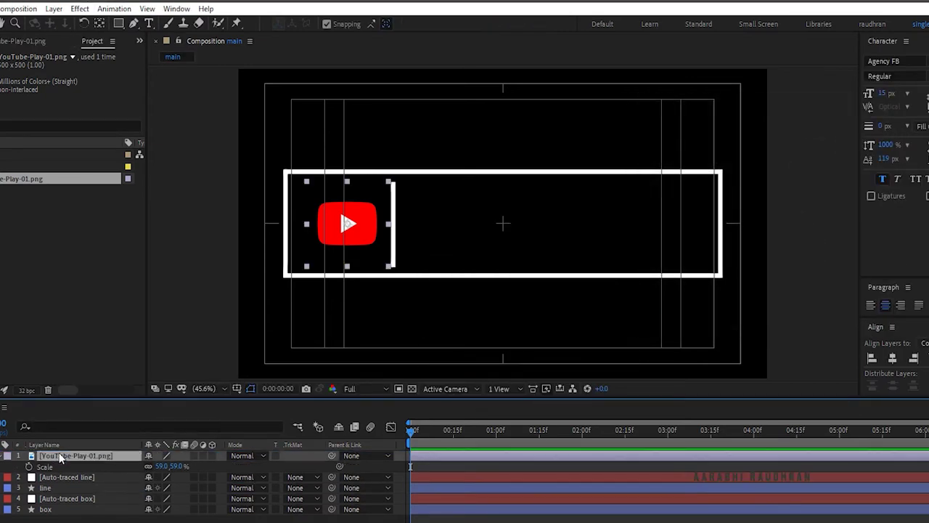
Pre-compose the line layer and its auto-traced layer into a new composition named "line".
left_click(55, 476)
left_click(53, 488, "shift")
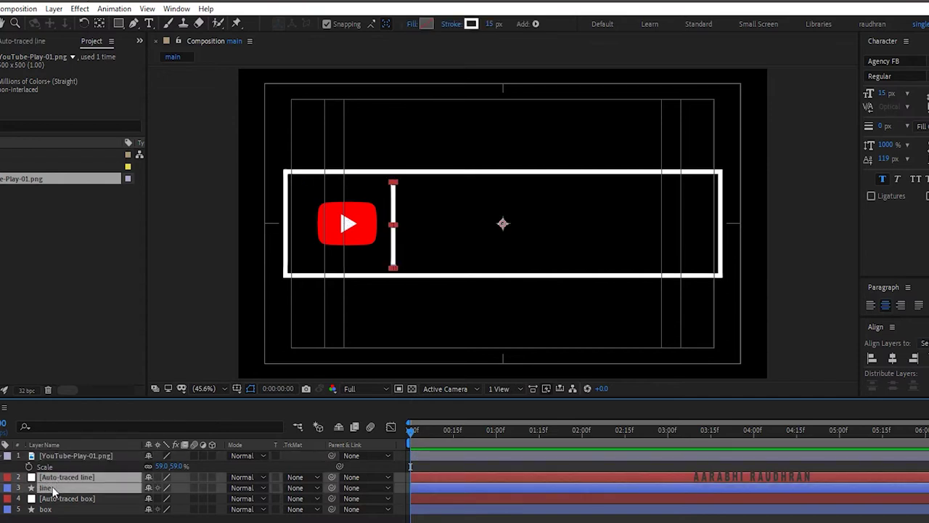
right_click(52, 487)
left_click(98, 419)
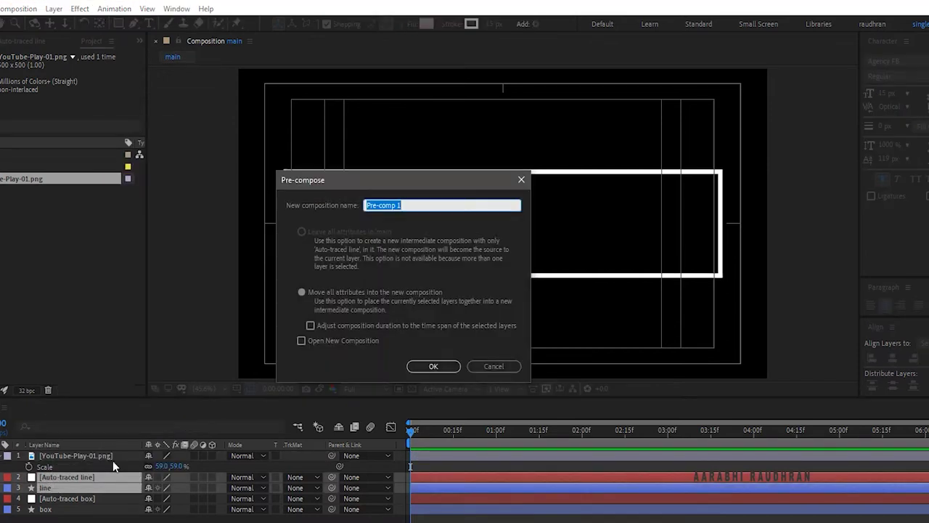
key("BackSpace")
type("line")
key("Return")
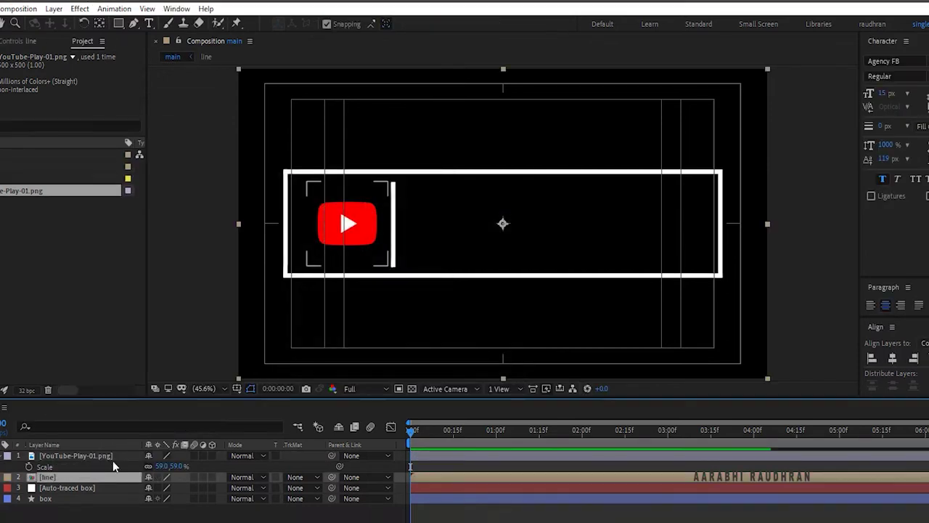
Pre-compose the box layer and its auto-traced layer into a new composition named "box".
left_click(86, 498)
left_click(73, 488)
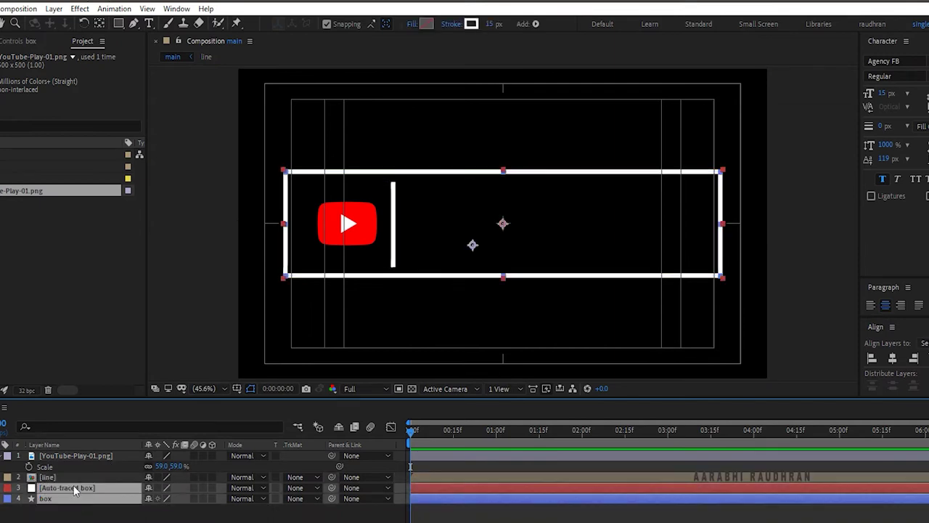
right_click(76, 492)
left_click(132, 426)
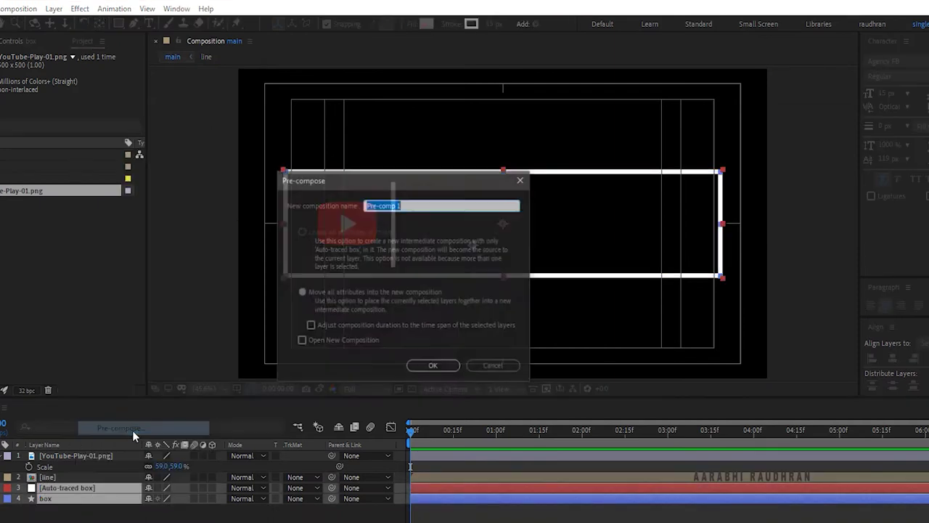
type("box")
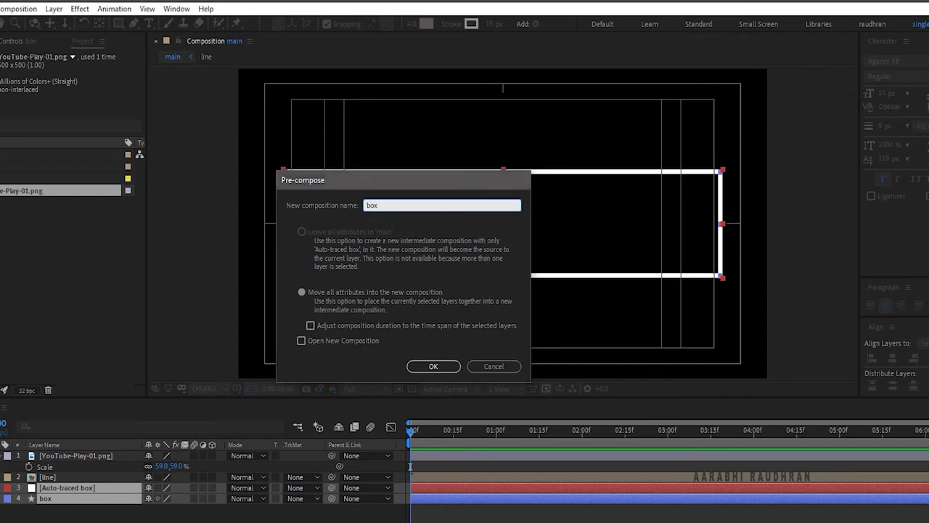
key("Return")
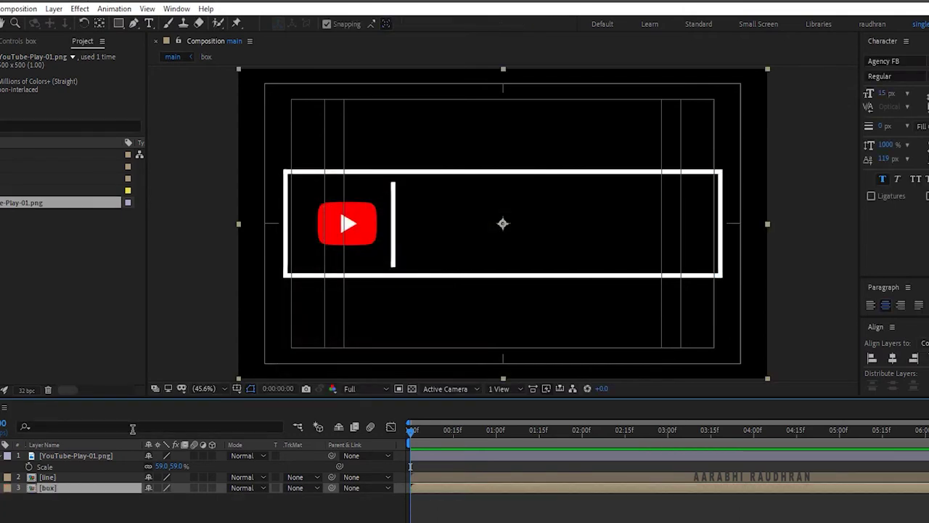
Add a new text layer to the main composition containing the channel name in capital letters.
left_click(121, 516)
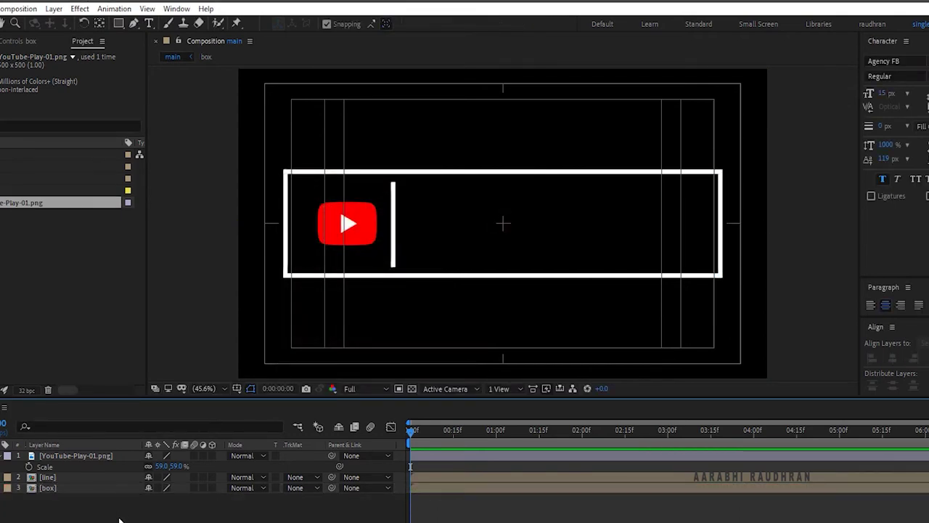
right_click(120, 520)
mouse_move(239, 380)
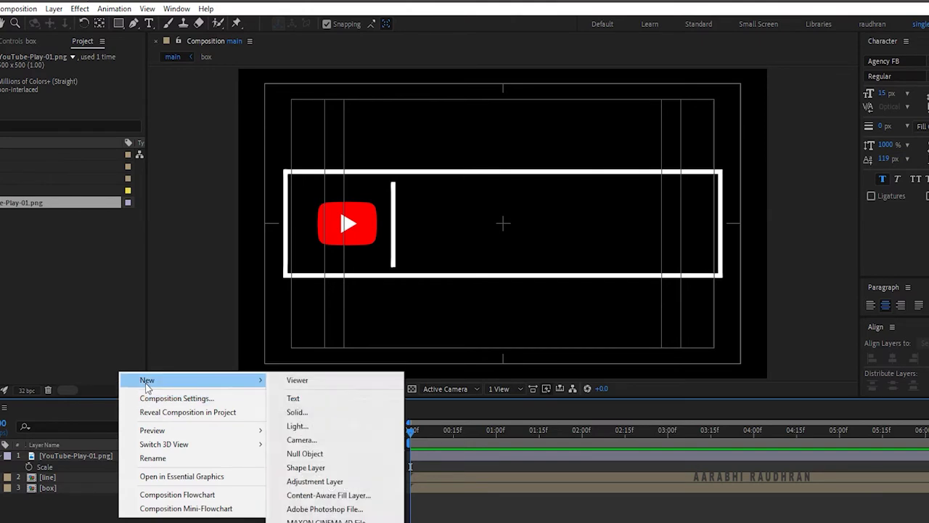
left_click(301, 398)
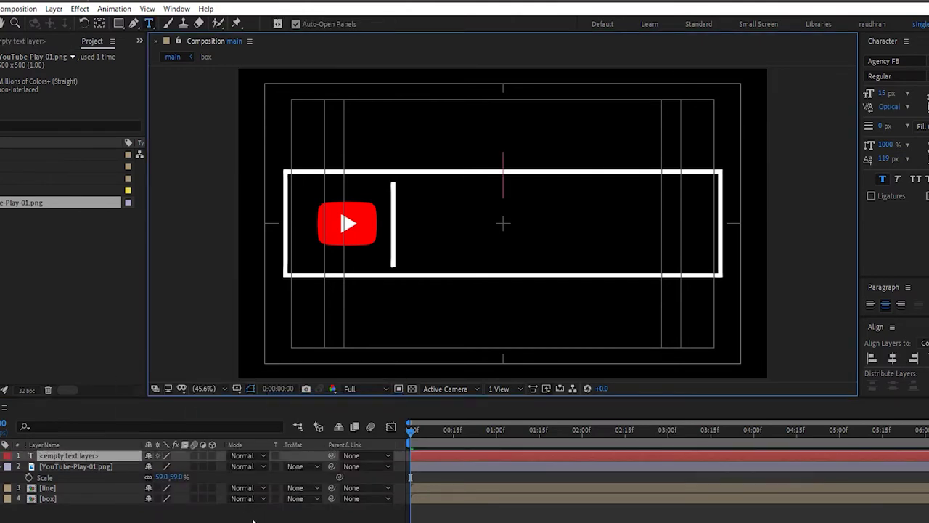
type("AA")
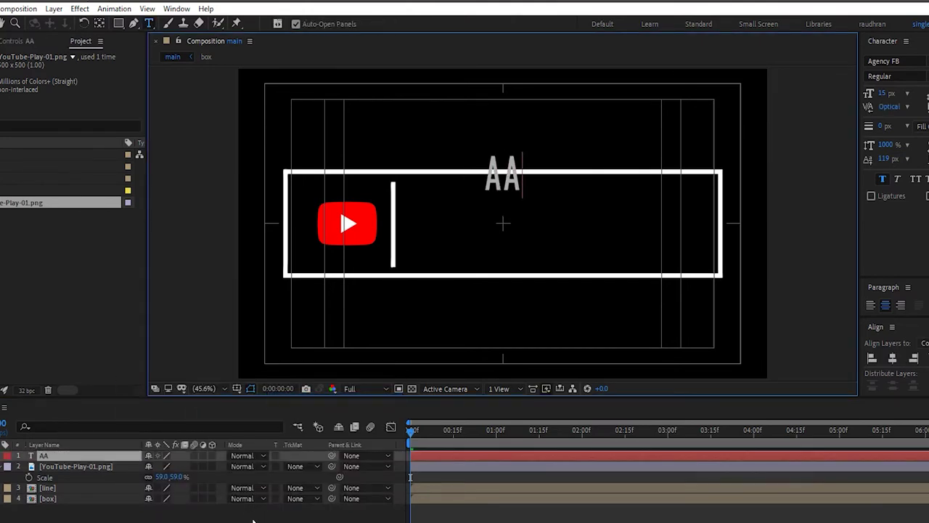
type("RABHI RA")
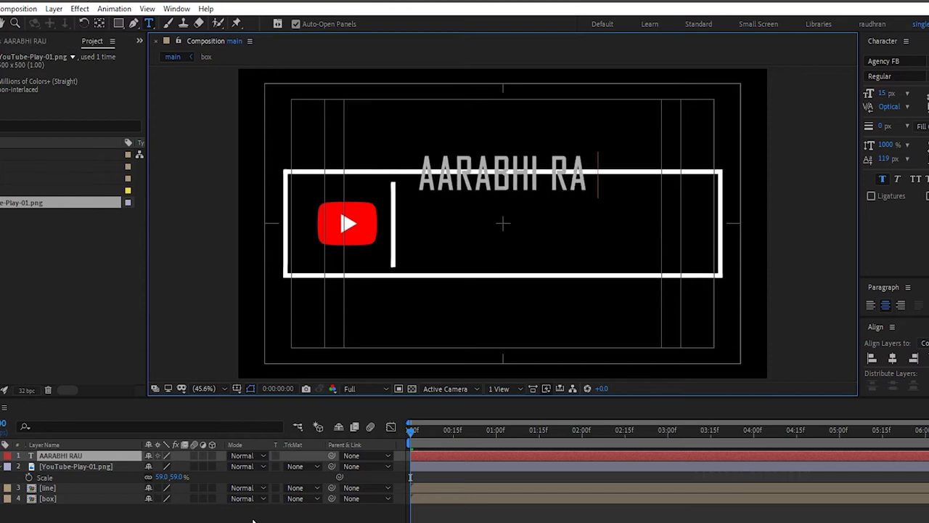
type("UDHRAN")
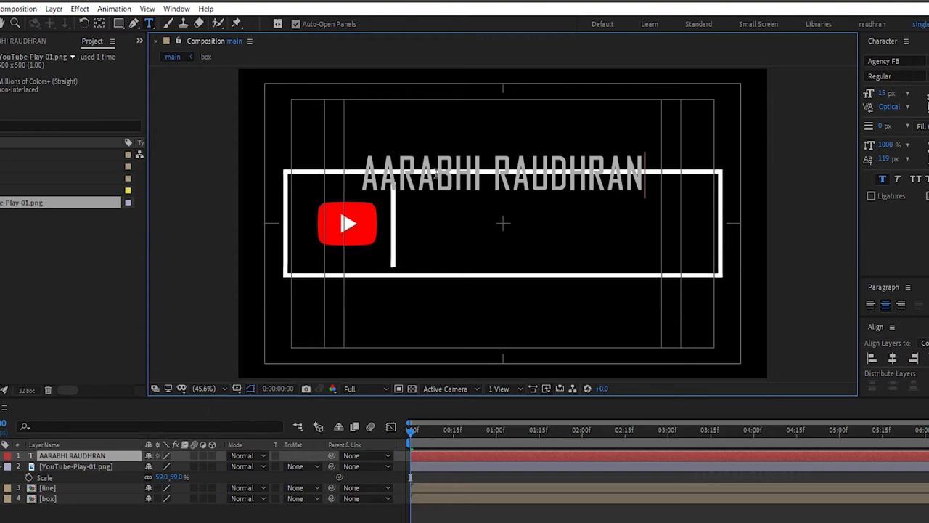
key("Escape")
key("v")
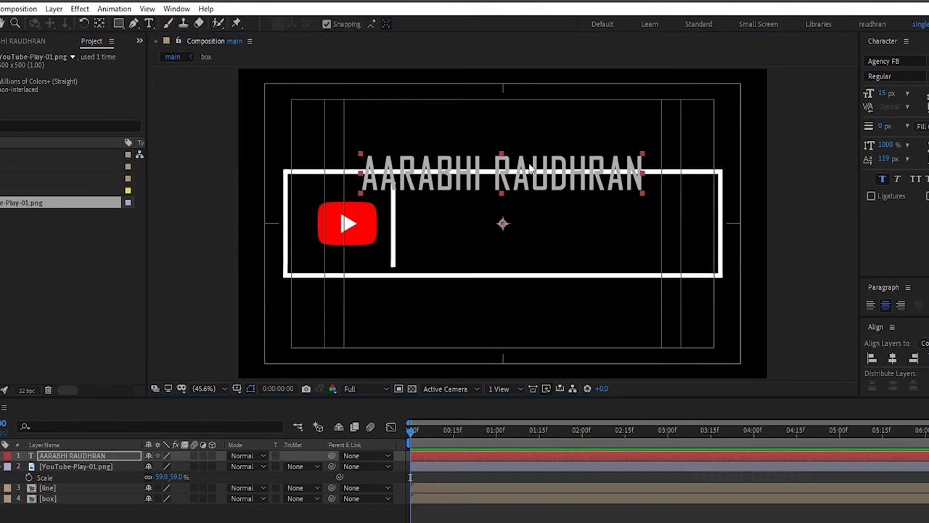
Position the channel-name text inside the box, in the upper half beside the divider line.
left_click_drag(524, 173, 566, 215)
key("Caps_Lock")
key("Caps_Lock")
left_click_drag(502, 224, 501, 203)
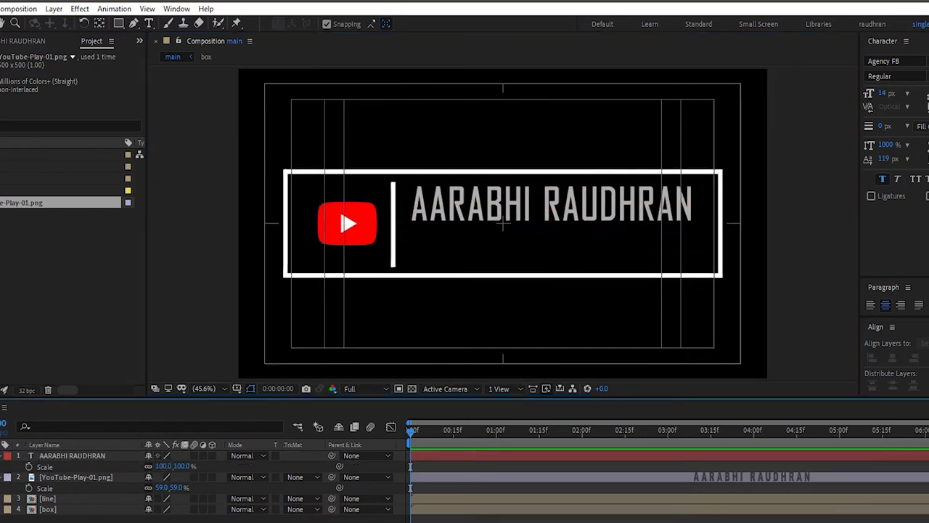
Add a second text layer reading "SUBSCRIBE".
right_click(170, 518)
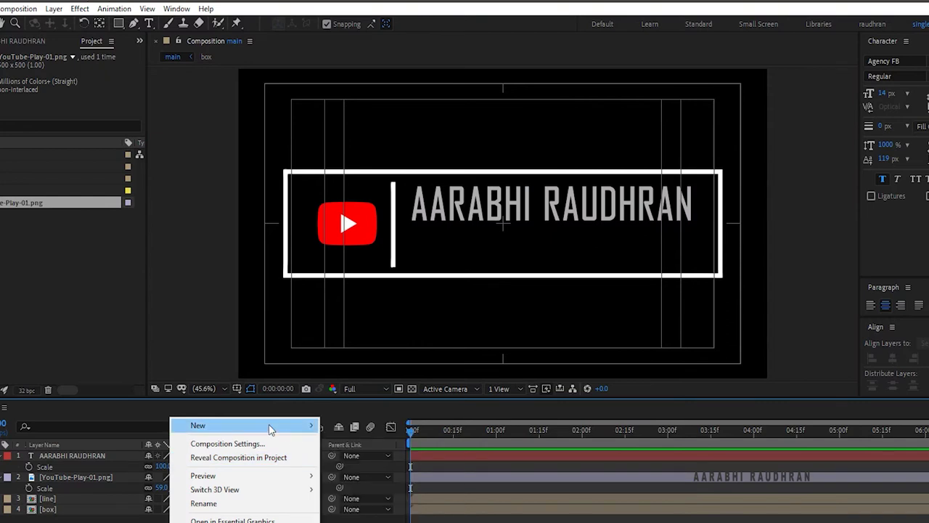
mouse_move(270, 426)
left_click(345, 443)
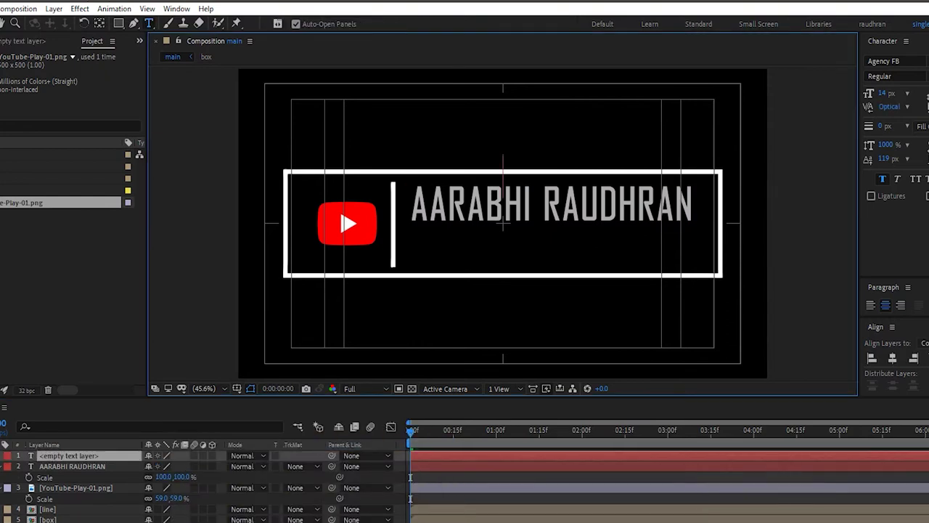
type("SUB")
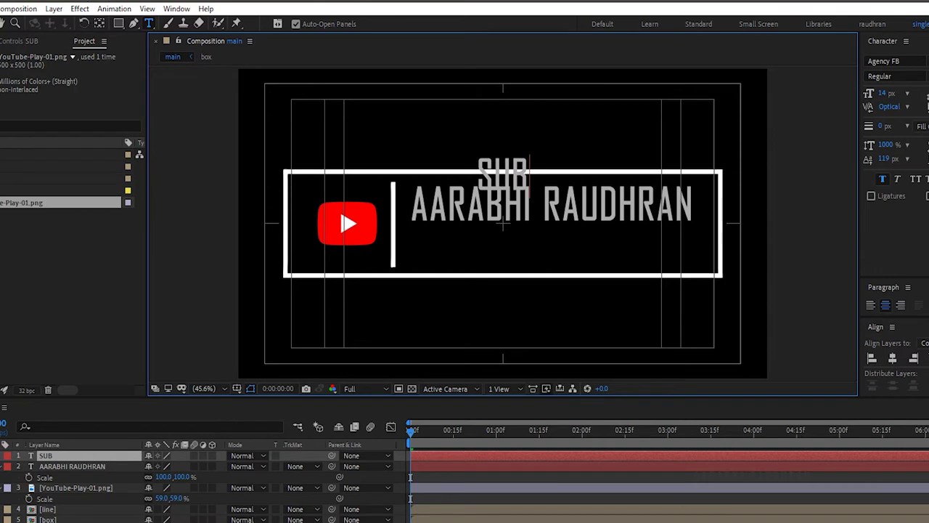
type("SC")
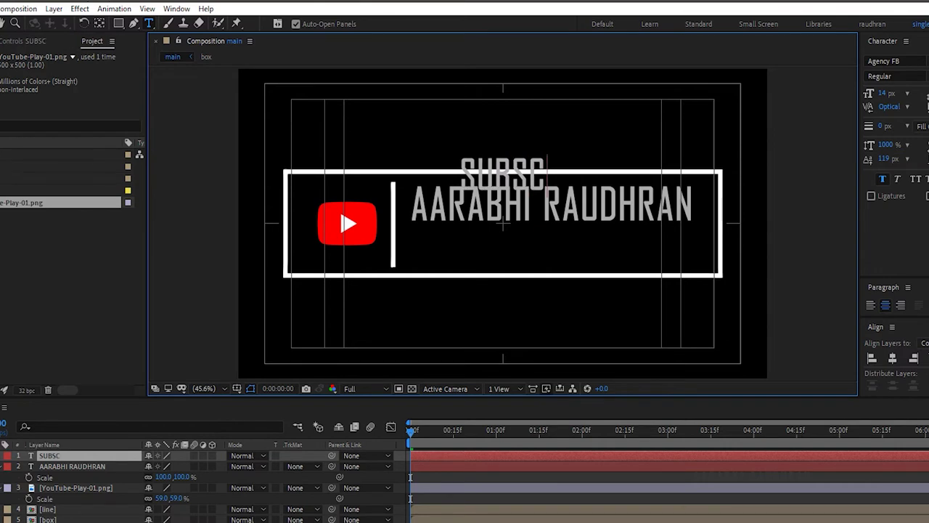
type("RIBE")
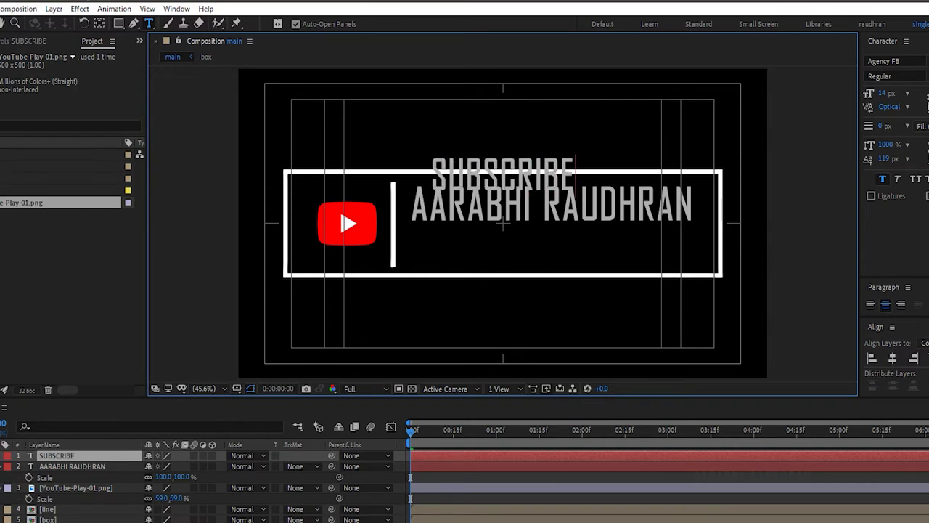
key("F2")
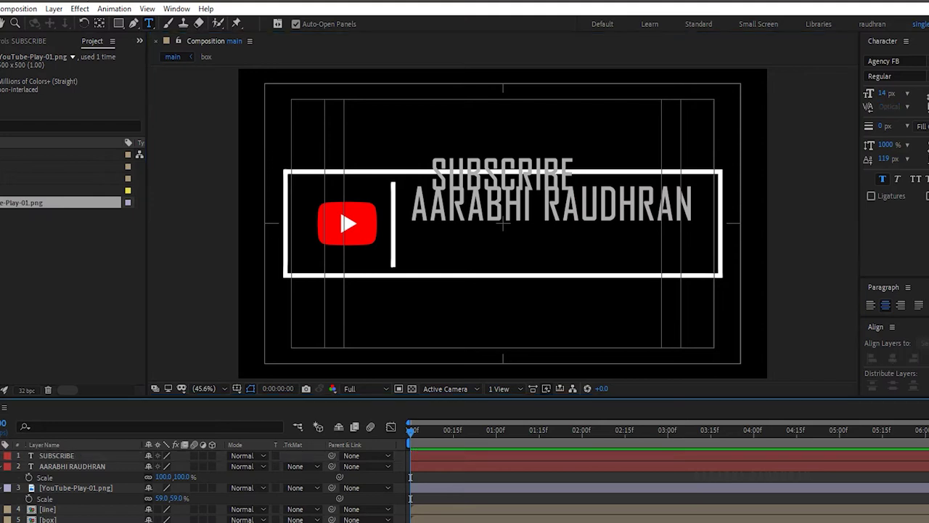
key("v")
Set the SUBSCRIBE text's font size to 10 px and place it beneath the channel name, aligned with its left edge.
left_click(60, 456)
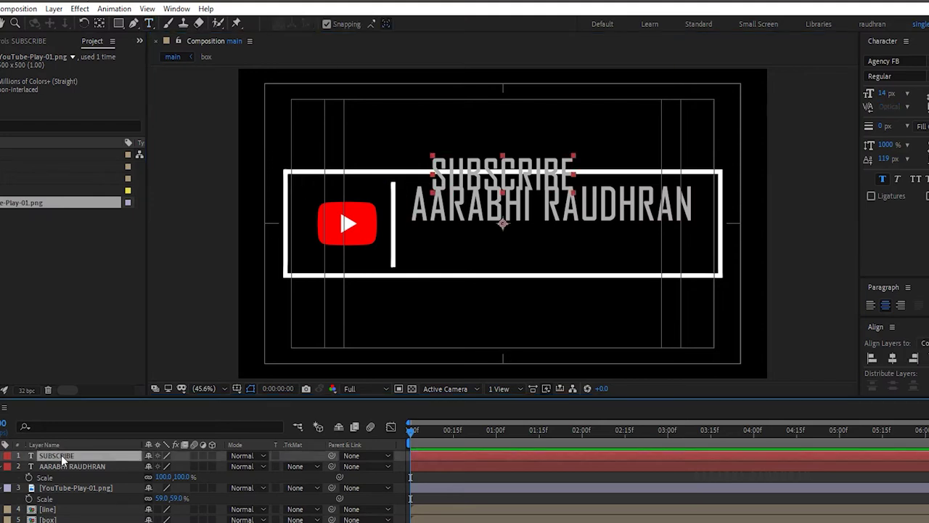
left_click(886, 92)
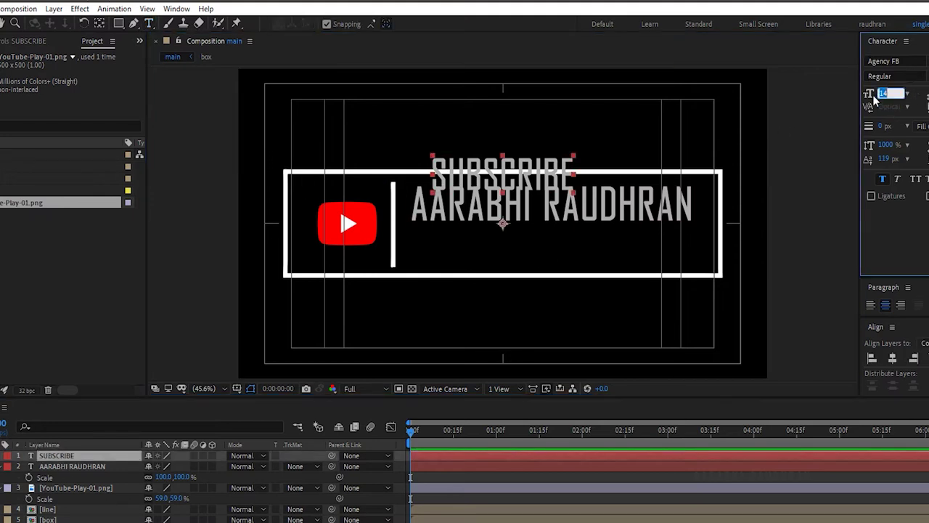
type("10")
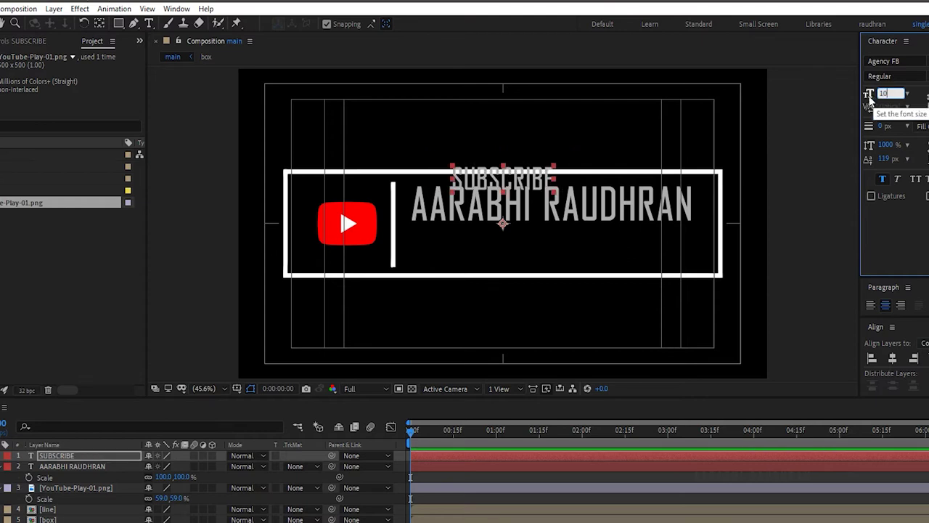
left_click(218, 499)
left_click(72, 455)
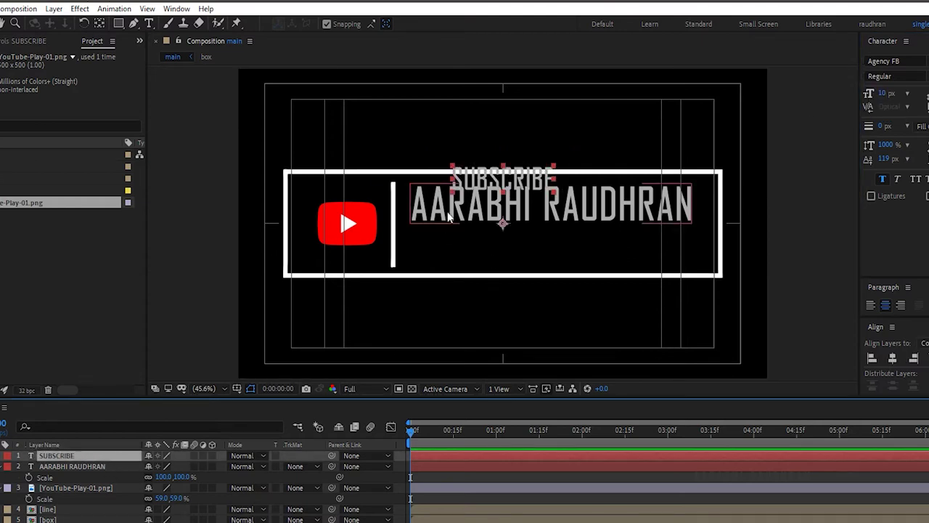
left_click_drag(489, 180, 446, 245)
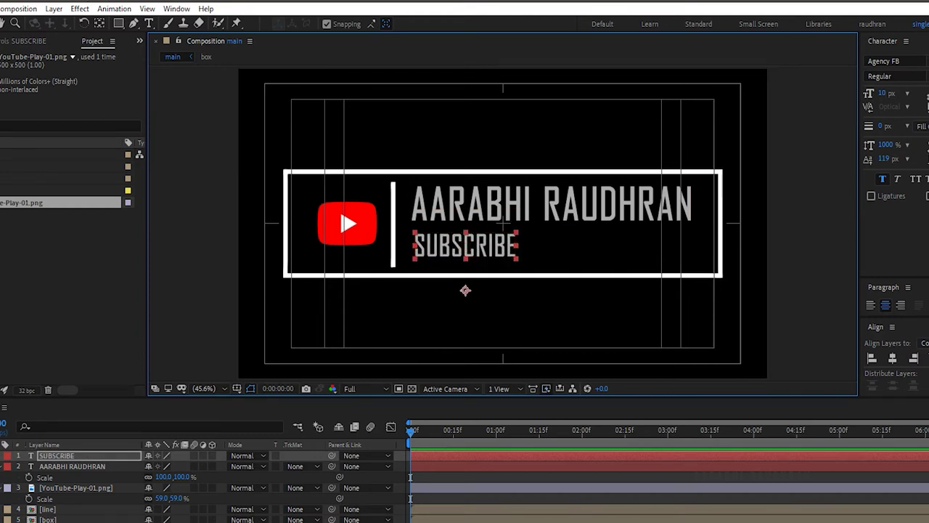
left_click(305, 499)
Turn off the Title/Action Safe overlay and collapse the Scale properties of the name text and YouTube-Play-01.png layers.
left_click(250, 388)
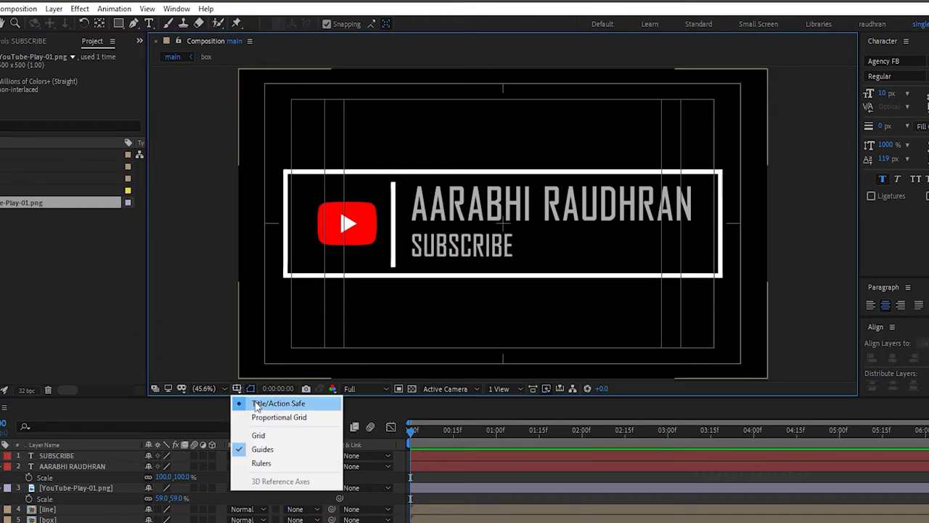
left_click(267, 401)
left_click(71, 466)
left_click(1, 467)
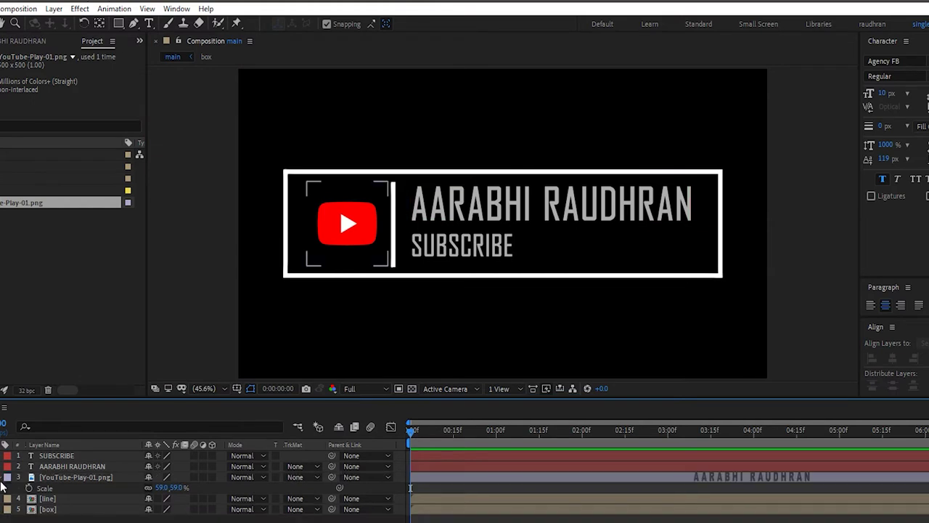
left_click(2, 477)
Create a black 1920 x 1080 px solid layer named "saber".
right_click(90, 511)
mouse_move(125, 419)
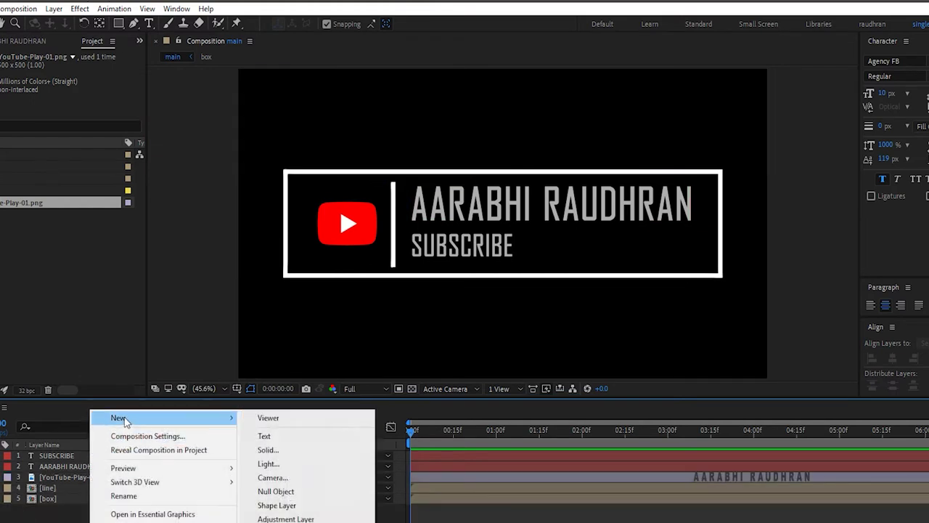
left_click(267, 450)
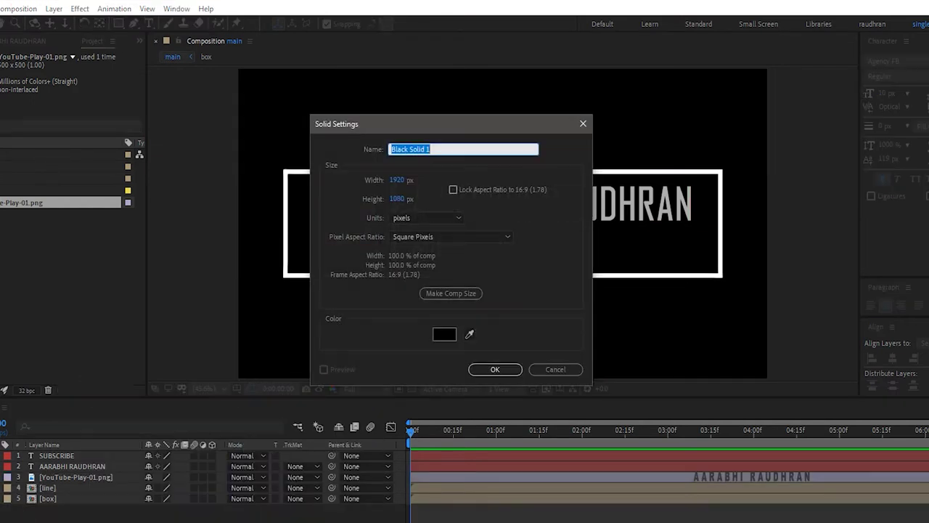
type("saber")
key("Return")
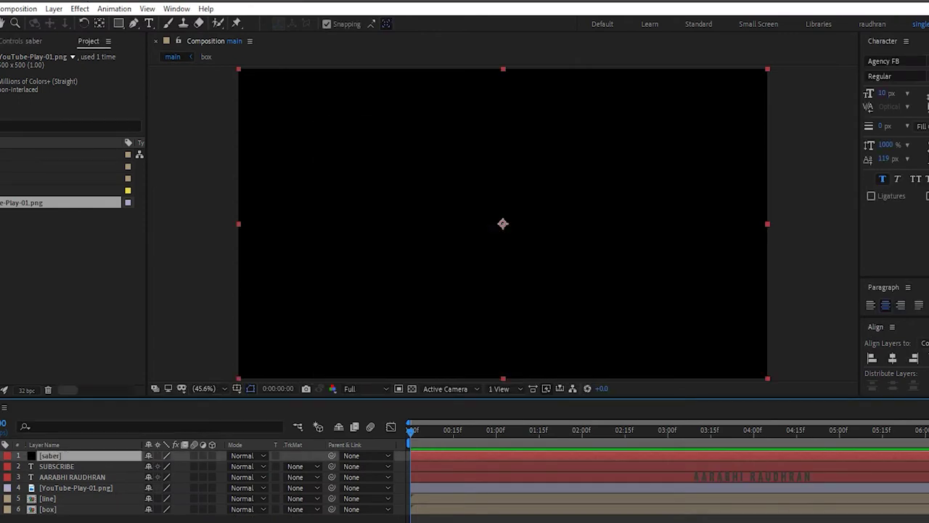
Pre-compose the saber solid and the SUBSCRIBE text layer into a new composition named "subscribe saber".
left_click(54, 467)
right_click(52, 469)
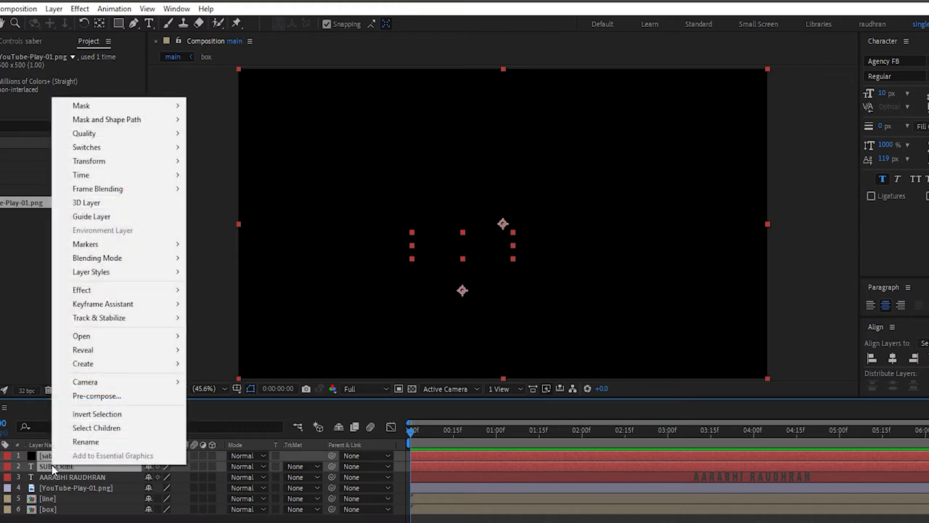
left_click(97, 396)
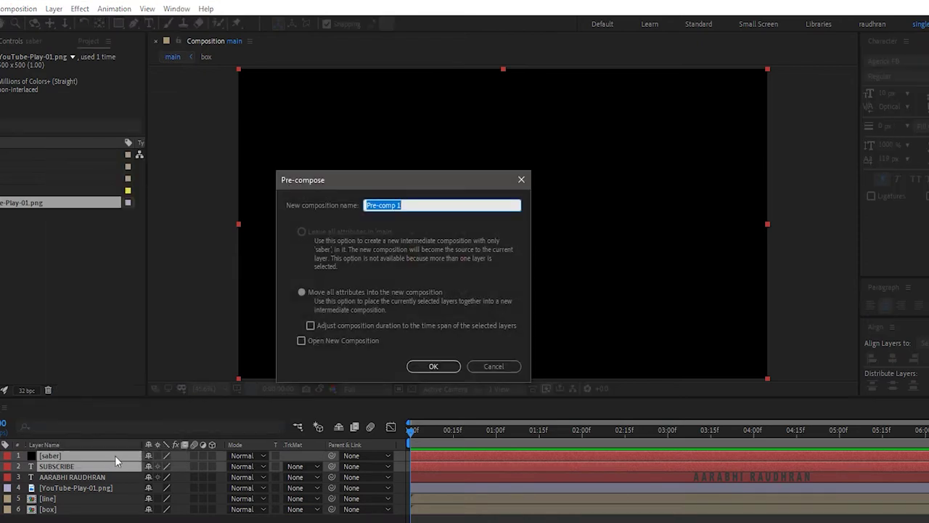
type("subscribe saber")
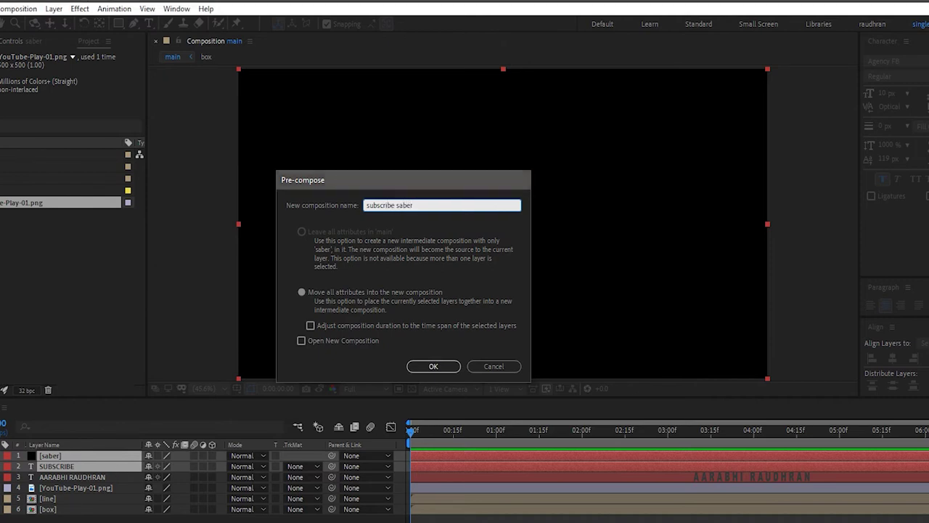
key("Return")
Create another black solid named "saber" and move the subscribe saber layer below the channel-name text layer.
right_click(117, 514)
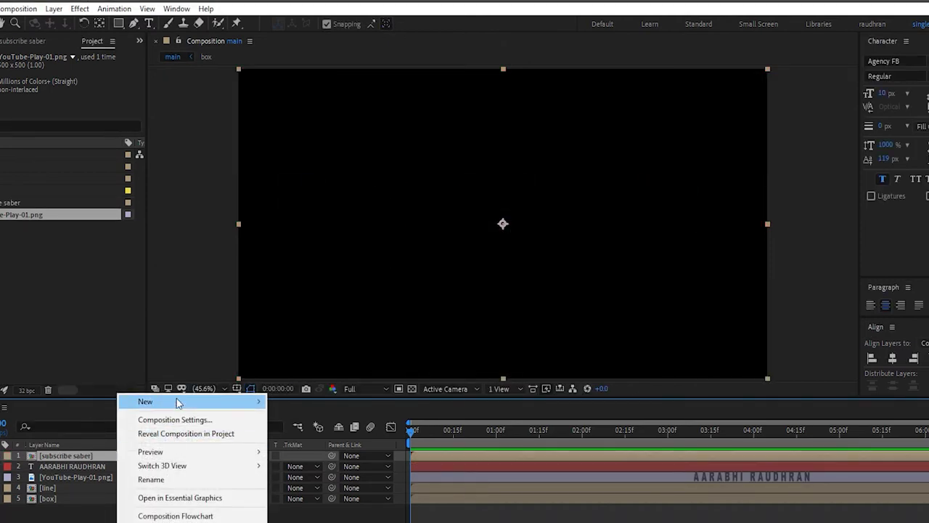
mouse_move(176, 400)
left_click(289, 426)
type("sa")
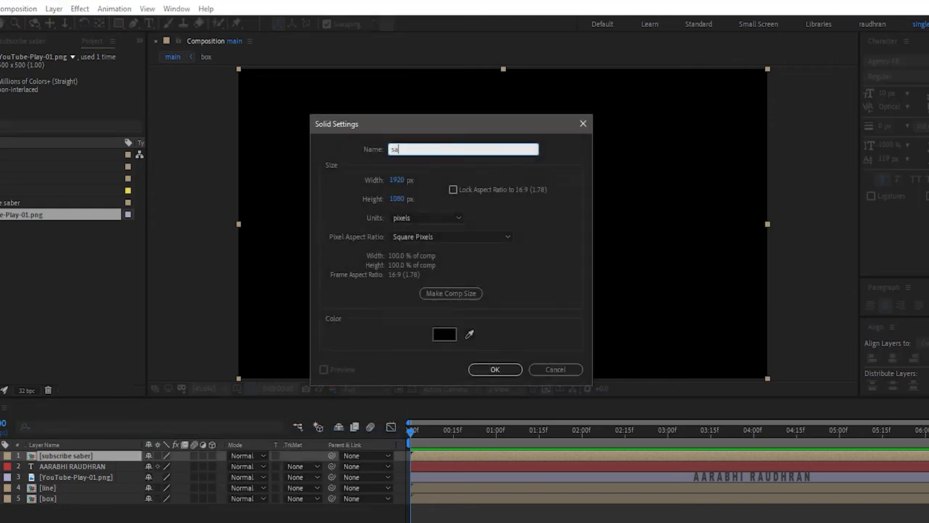
type("ber")
key("Return")
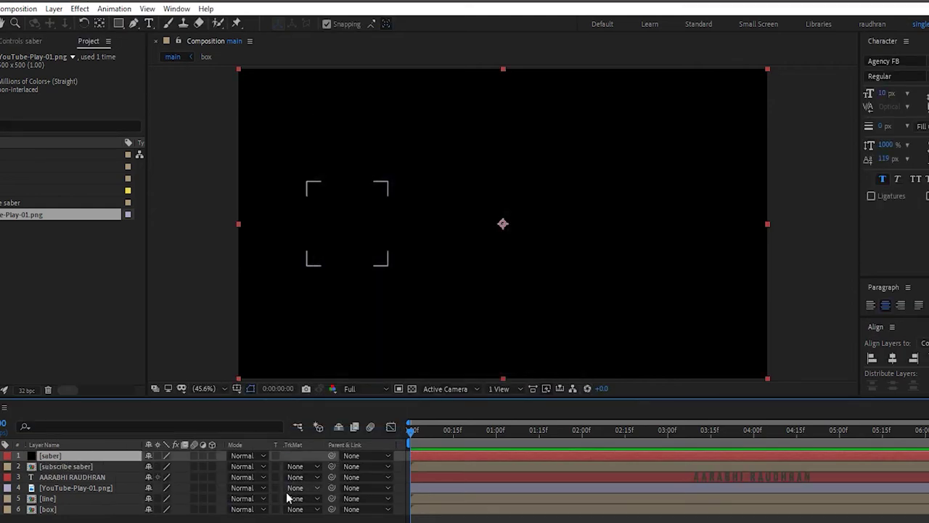
left_click(73, 466)
left_click_drag(73, 466, 74, 479)
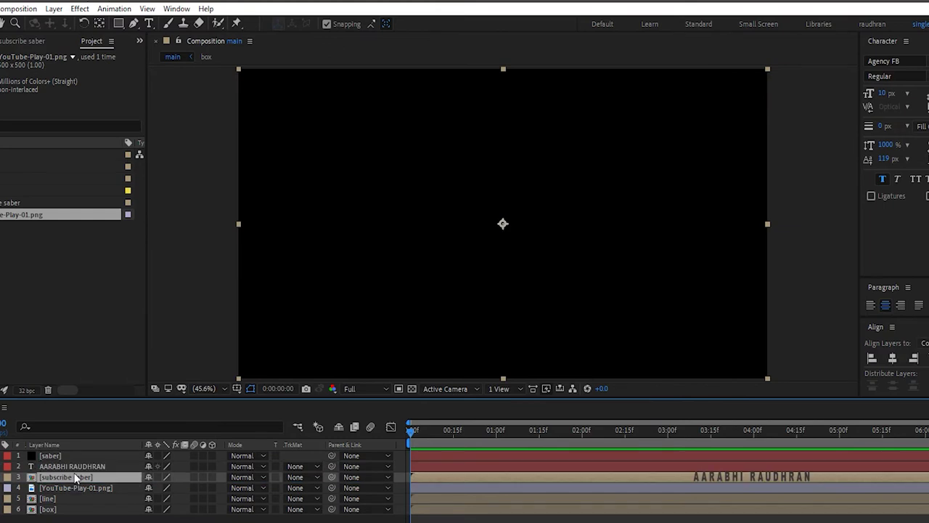
Pre-compose the saber solid and the channel-name text layer, naming the composition with the channel name followed by "saber".
left_click(74, 466)
left_click(63, 455, "shift")
right_click(63, 455)
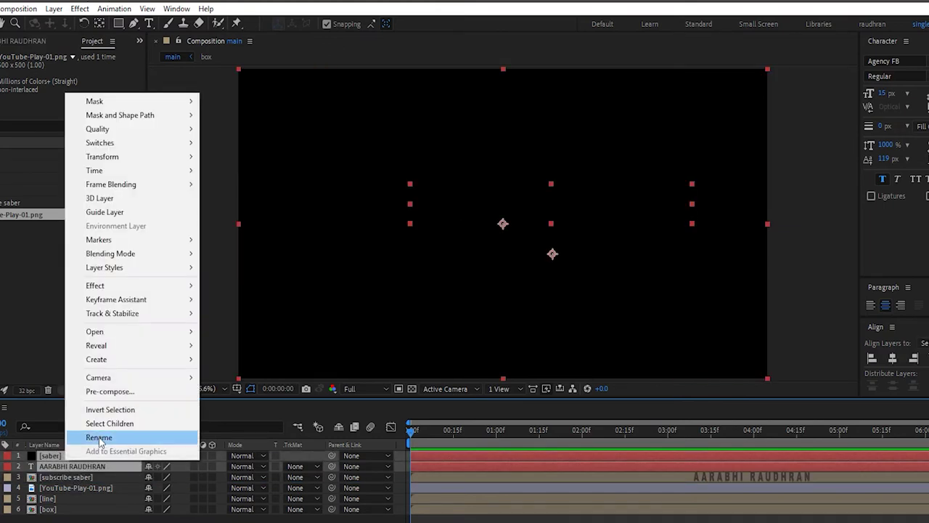
left_click(109, 391)
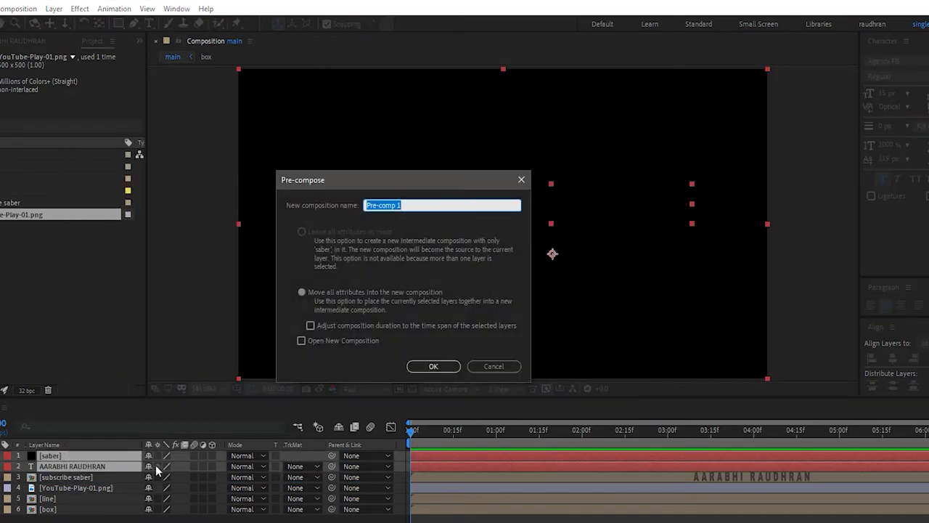
type("Aarabhi raudhran saber")
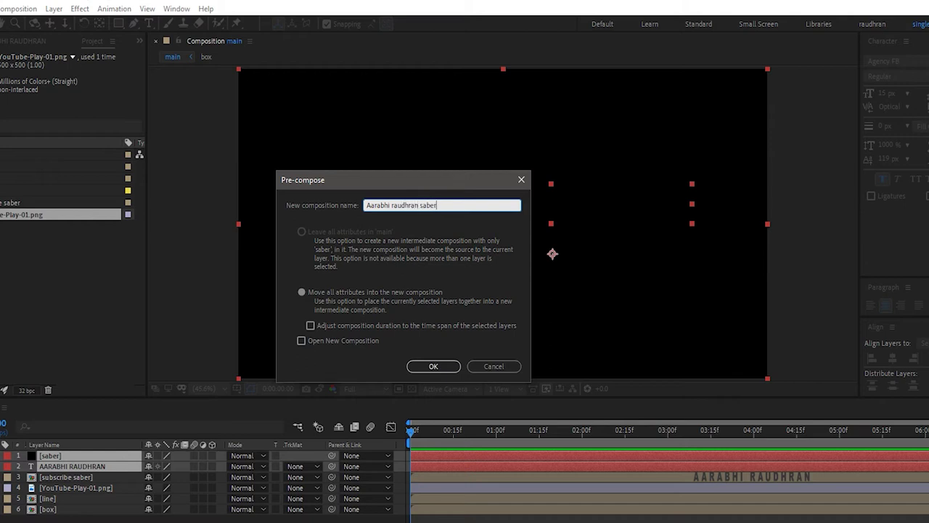
key("Return")
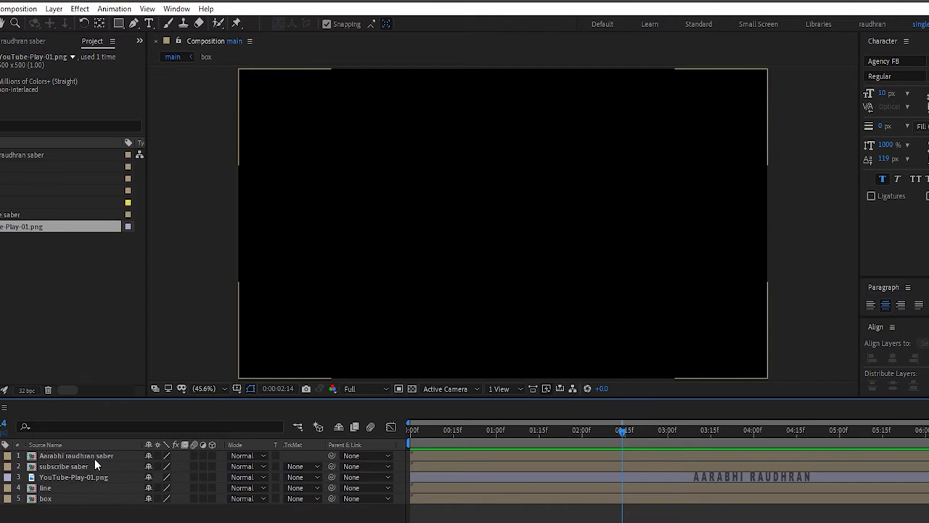
Open the channel-name saber composition and apply the Saber effect to its black saber solid.
left_click(94, 456)
double_click(93, 458)
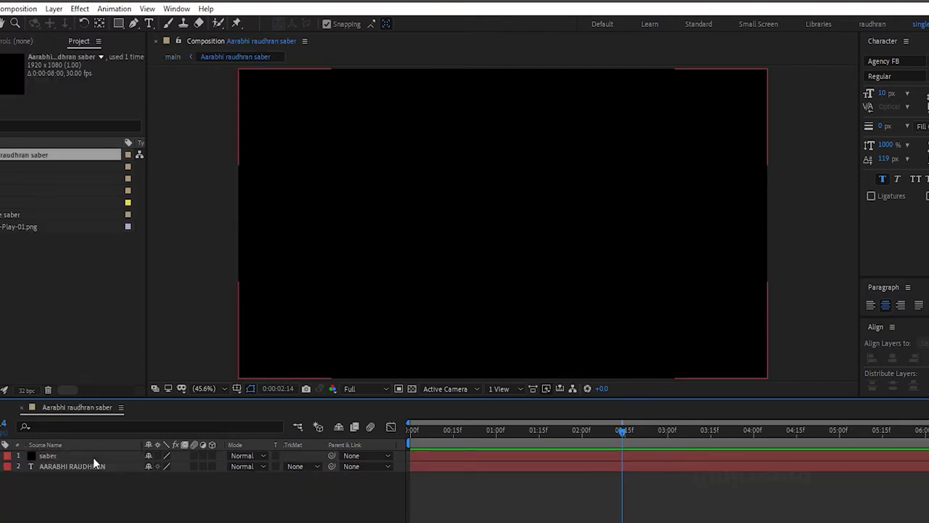
left_click(76, 455)
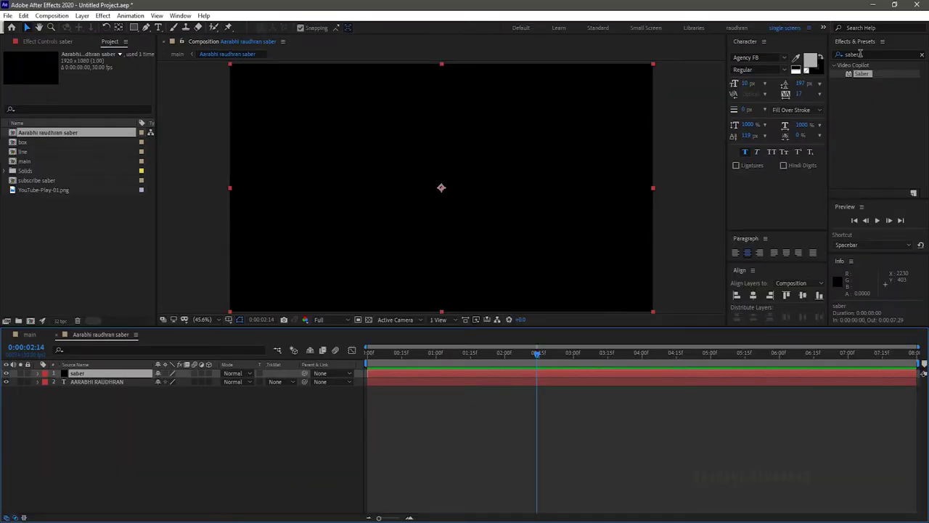
left_click_drag(869, 77, 129, 374)
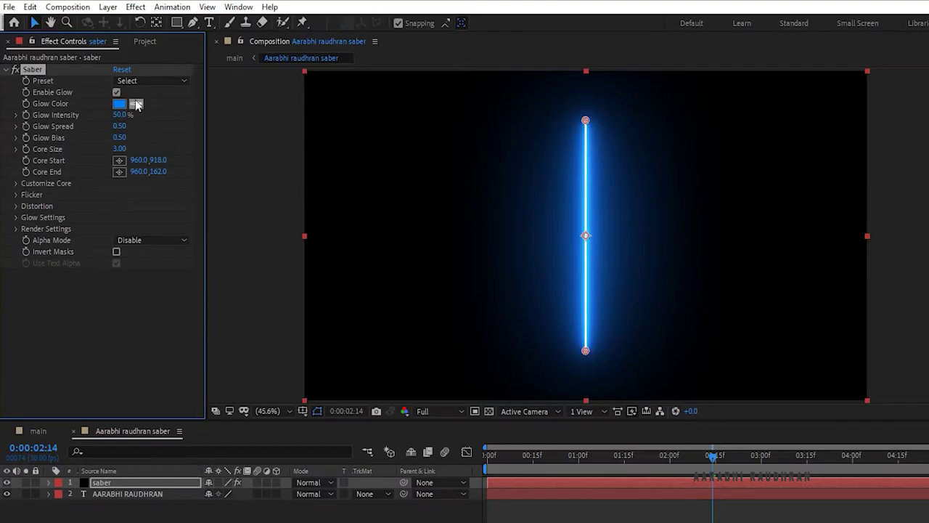
Set the Saber effect's preset to Neon and its Glow Intensity to 15% in the channel-name composition.
left_click(153, 80)
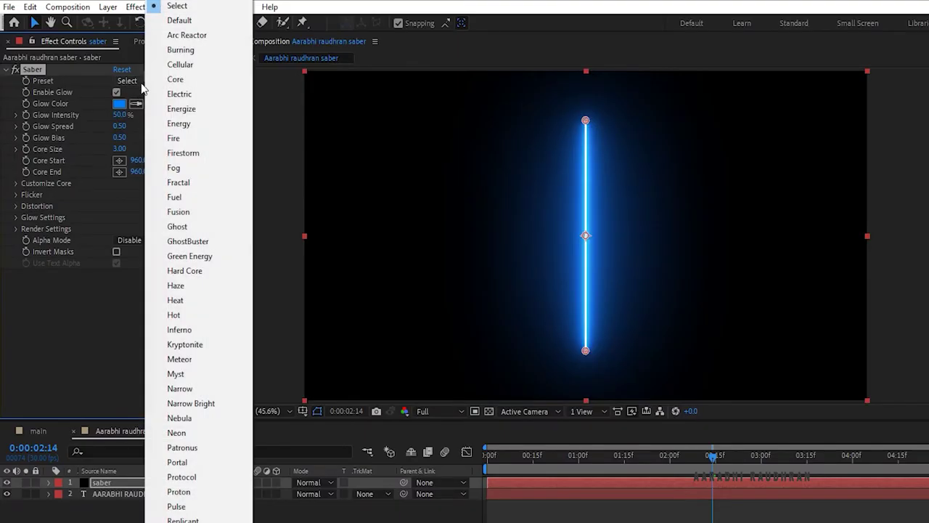
left_click(177, 433)
left_click(121, 116)
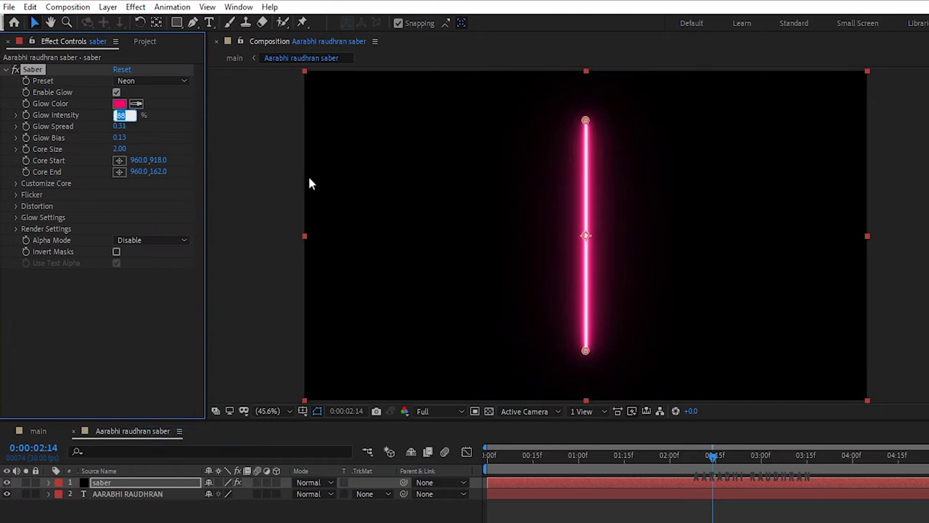
key("Return")
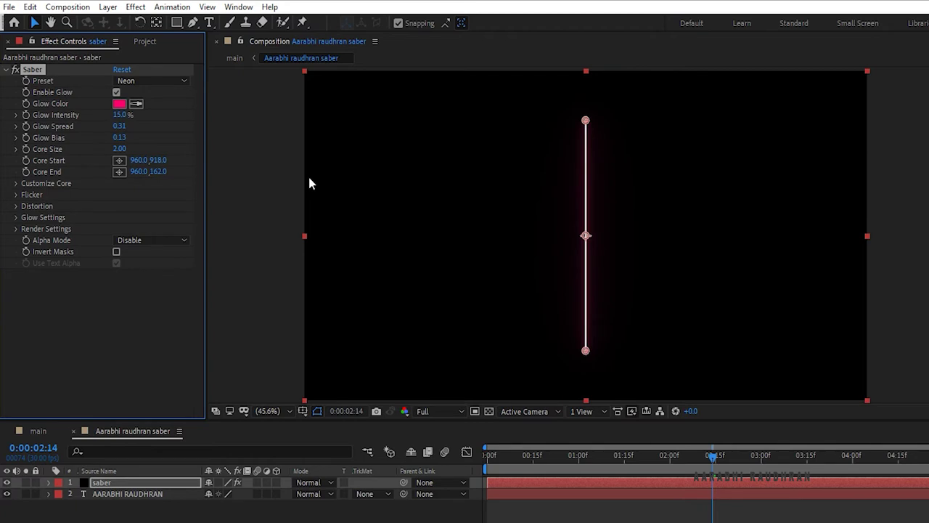
Set the Saber core type to Text Layer and use the channel-name text as its source layer.
left_click(16, 184)
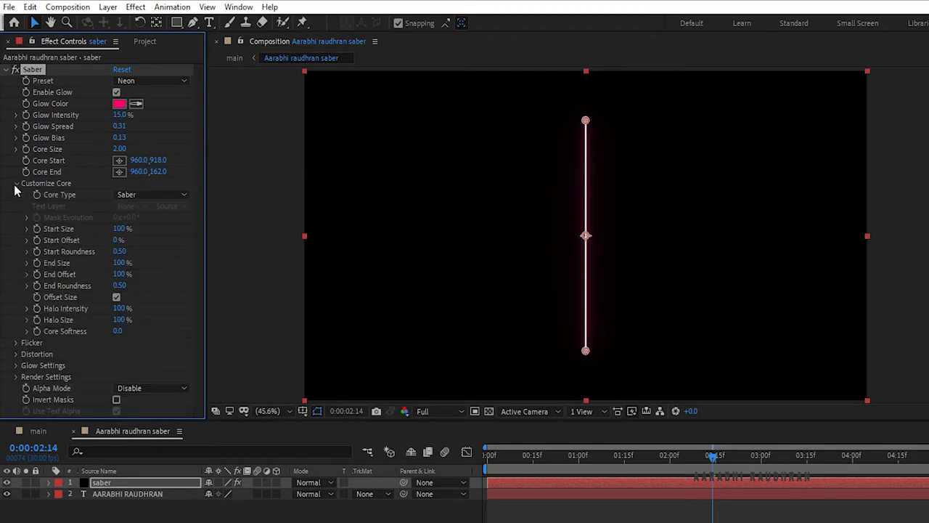
left_click(141, 195)
left_click(144, 240)
left_click(127, 206)
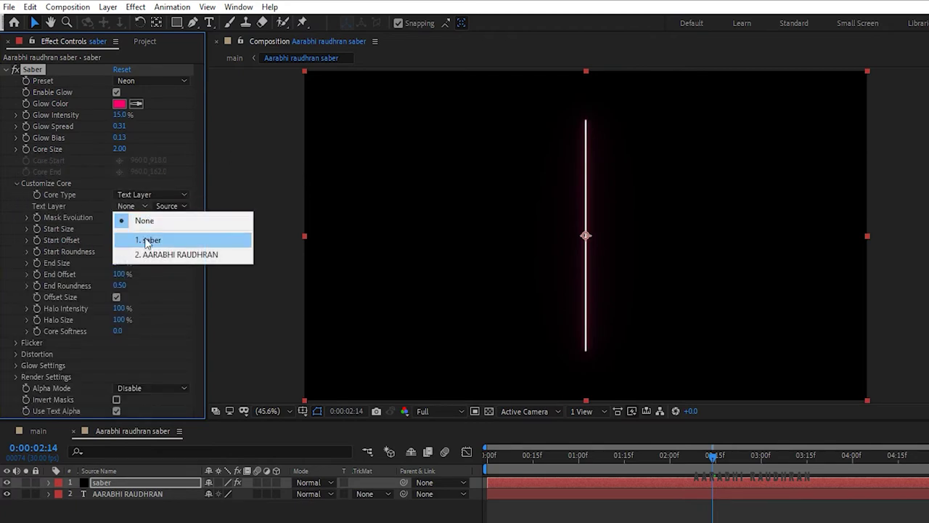
left_click(147, 254)
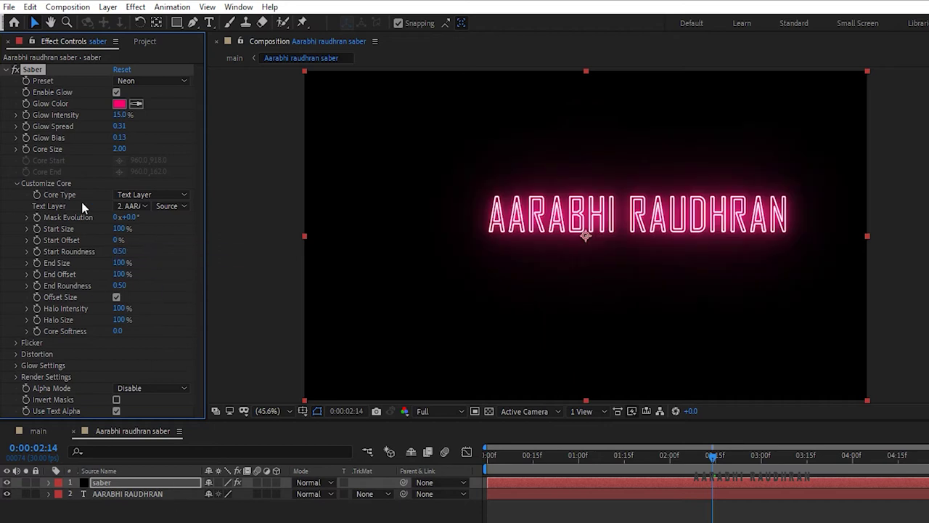
Set the channel-name Saber effect's Composite Settings to Transparent and return to the main composition.
left_click(16, 376)
scroll(180, 348, "down", 3)
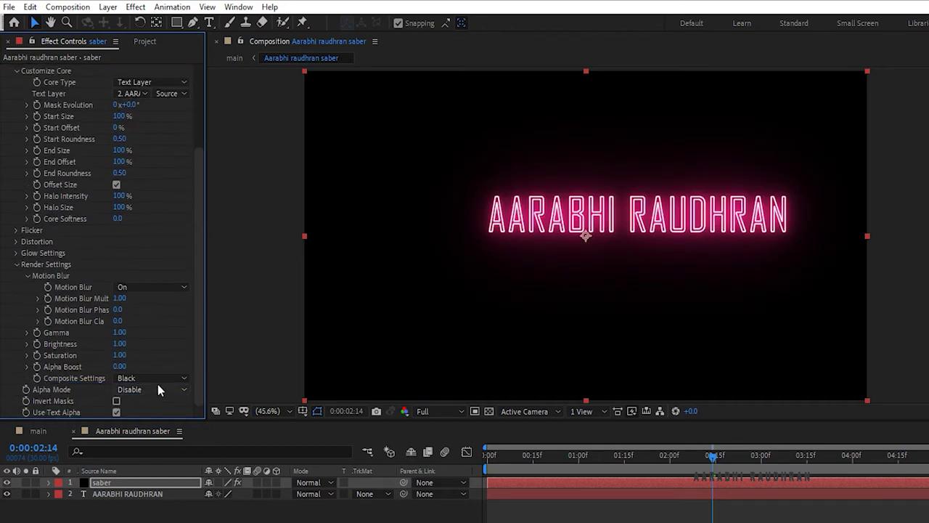
left_click(157, 379)
left_click(156, 390)
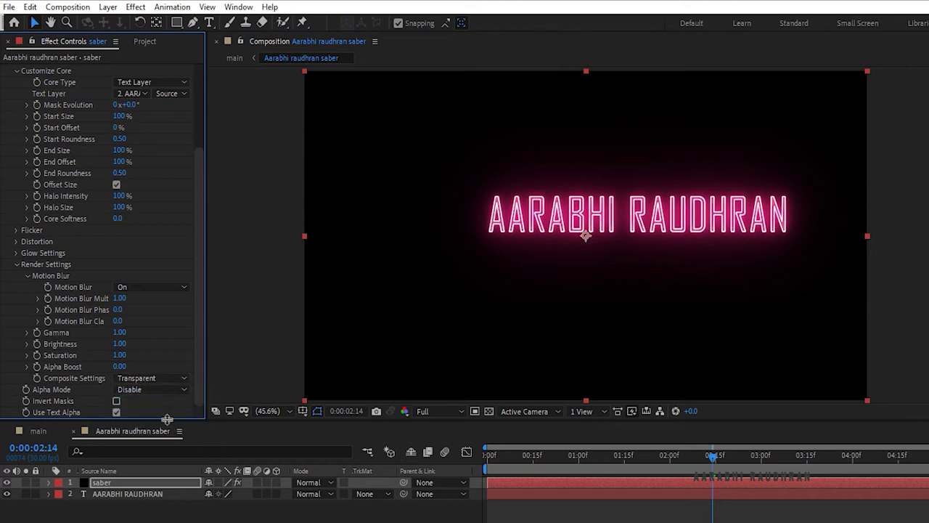
left_click(172, 511)
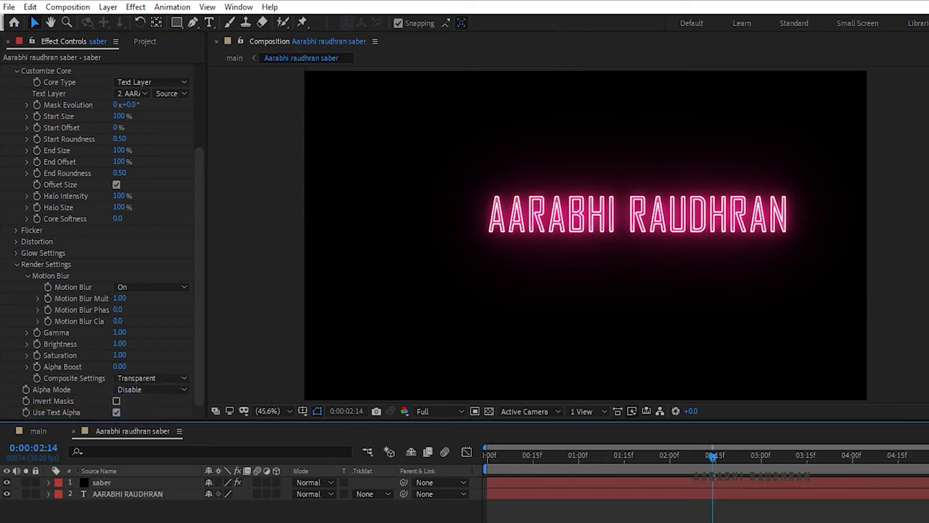
left_click(42, 431)
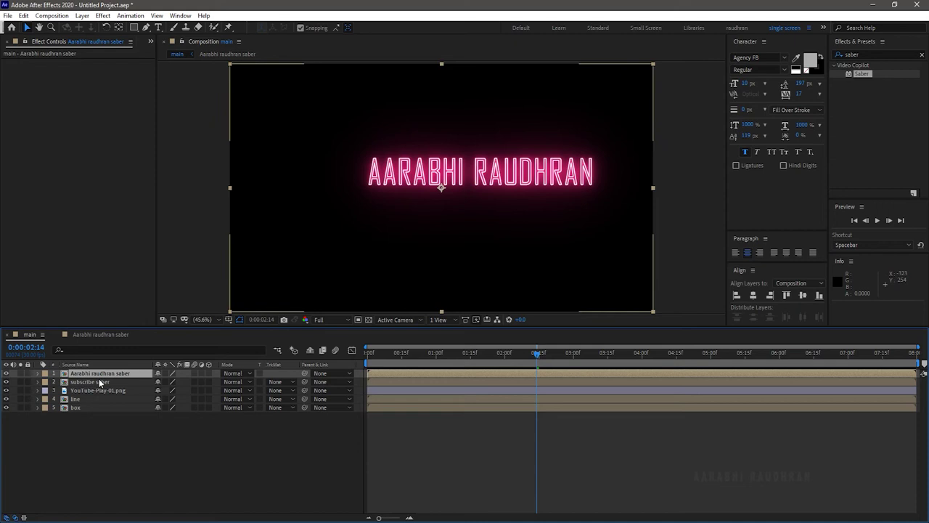
Open the subscribe saber composition and apply the Saber effect to its black saber solid.
left_click(99, 380)
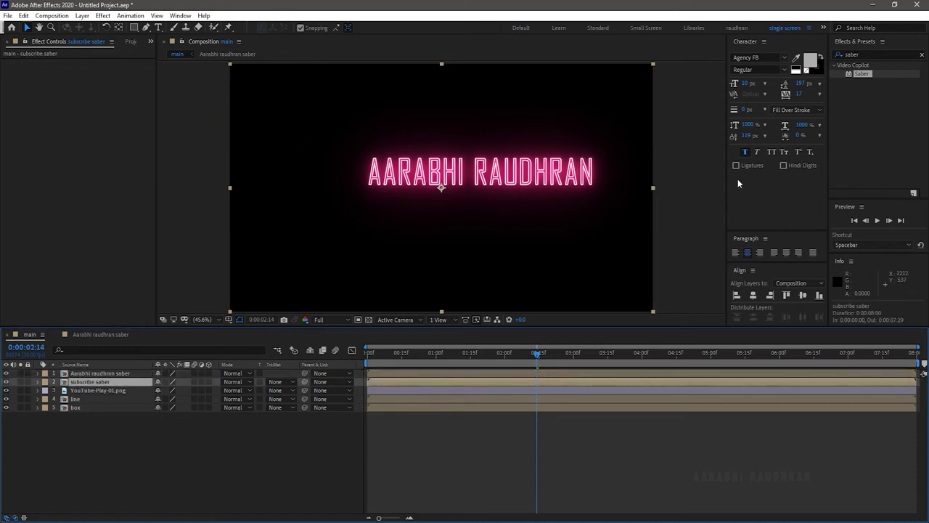
double_click(107, 380)
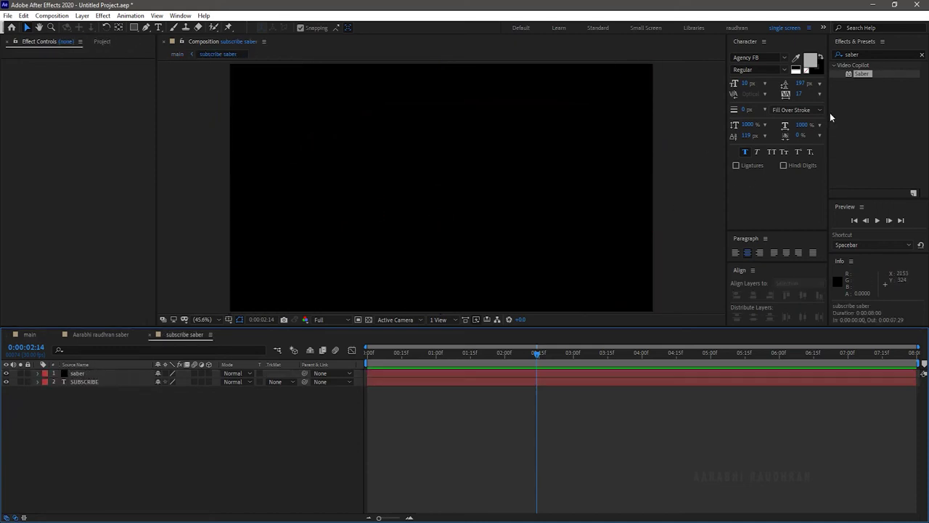
left_click_drag(858, 79, 94, 371)
Apply the Neon preset to the subscribe composition's Saber effect and set its Glow Intensity to 15%.
left_click(97, 71)
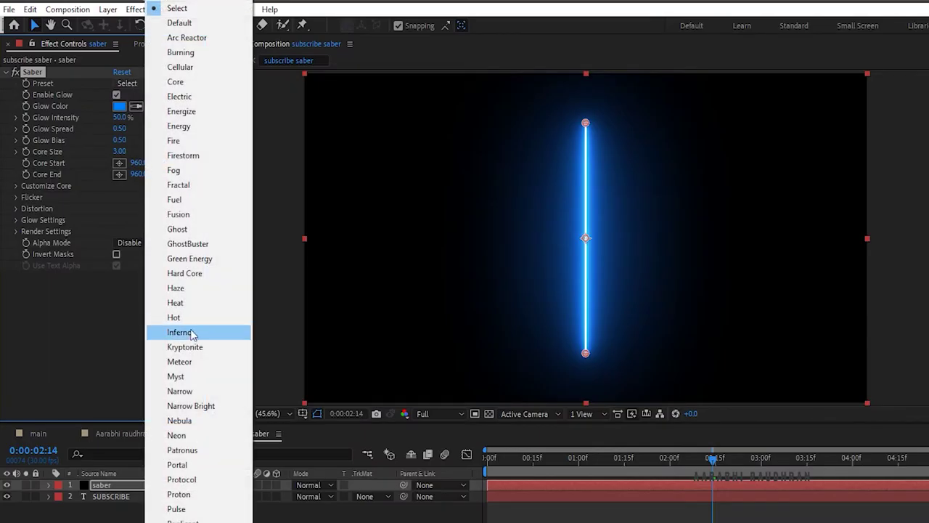
left_click(188, 434)
left_click(121, 118)
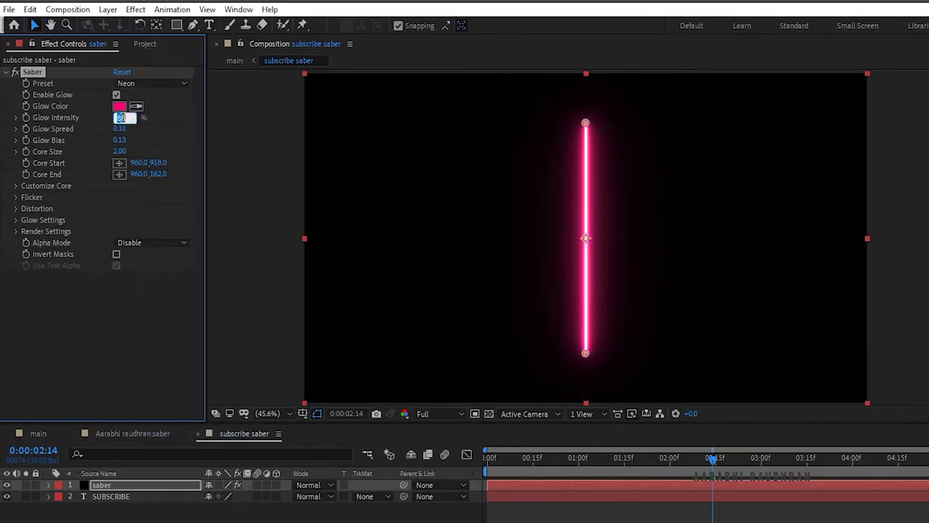
type("15")
key("Return")
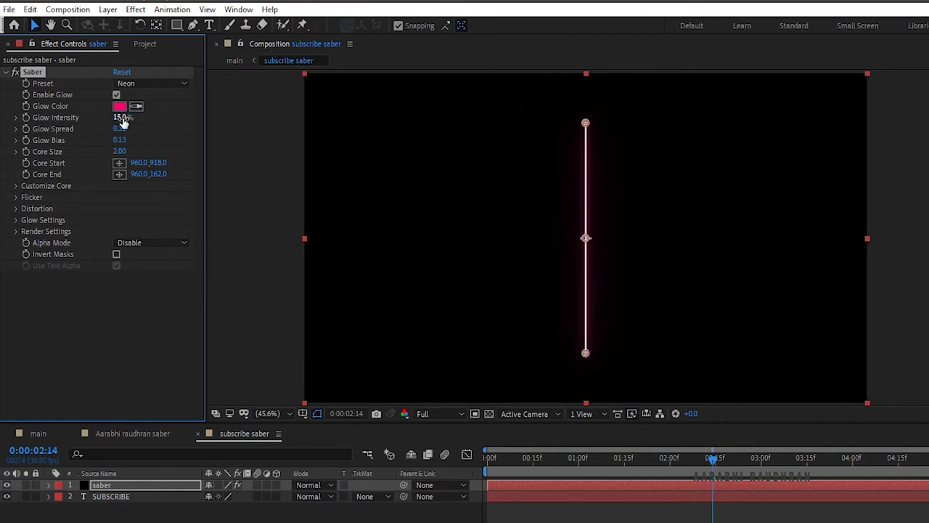
Set the Saber core type to Text Layer with the SUBSCRIBE text layer as its source.
left_click(16, 185)
left_click(135, 197)
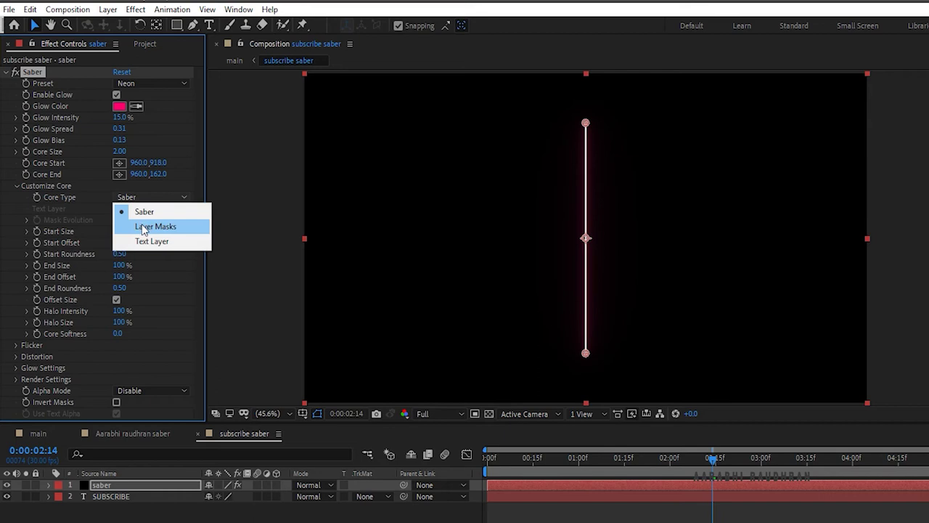
left_click(135, 238)
left_click(126, 208)
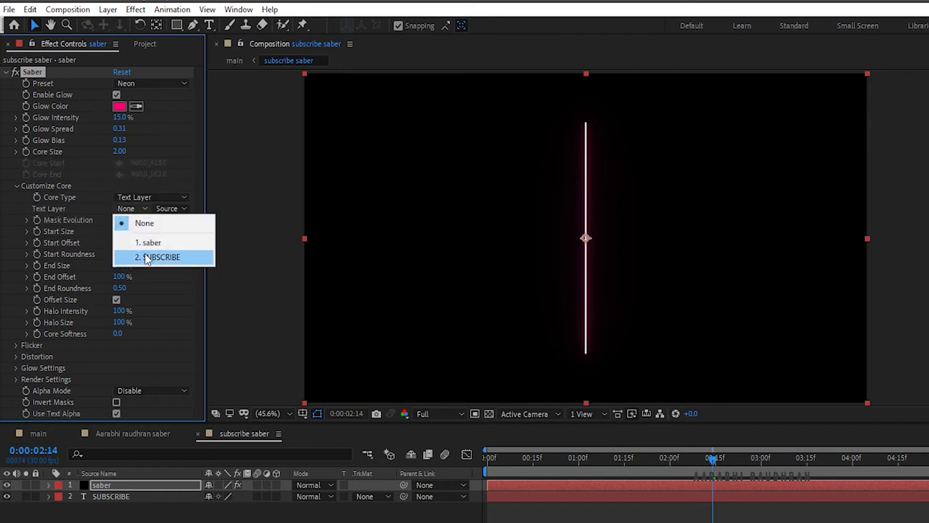
left_click(147, 257)
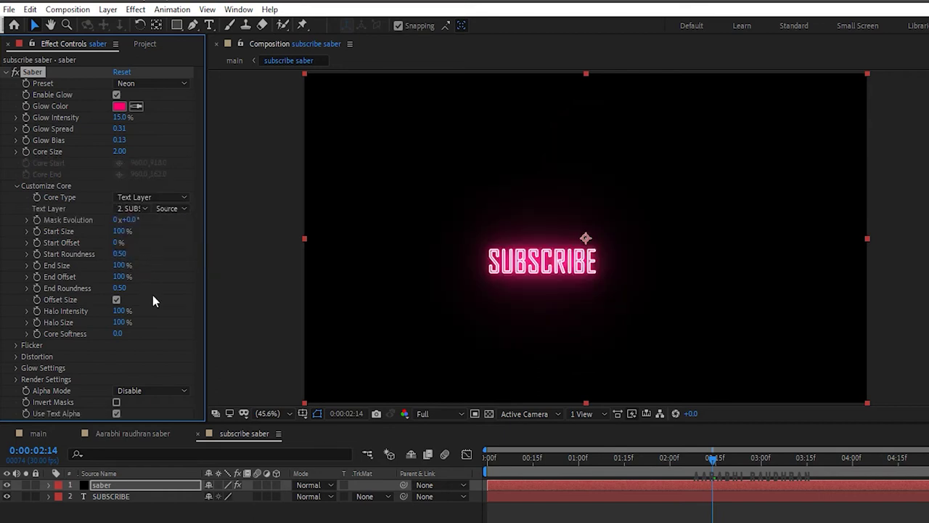
Set the SUBSCRIBE Saber effect's Composite Settings to Transparent and return to the main composition.
left_click(16, 379)
scroll(16, 378, "down", 3)
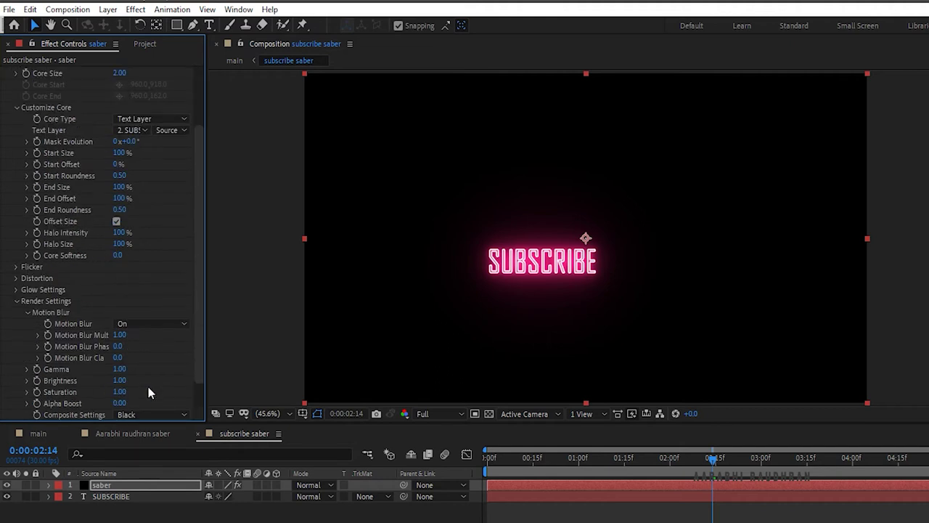
left_click(155, 414)
left_click(159, 425)
left_click(35, 434)
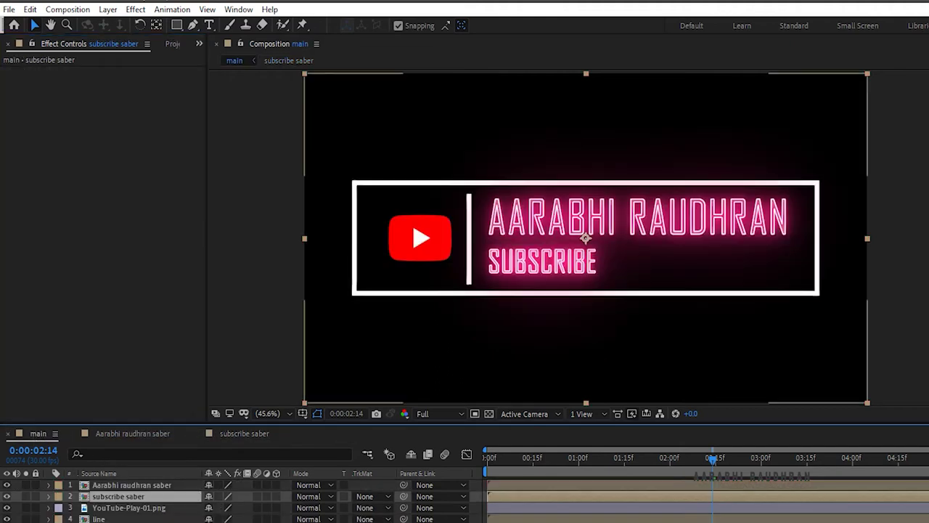